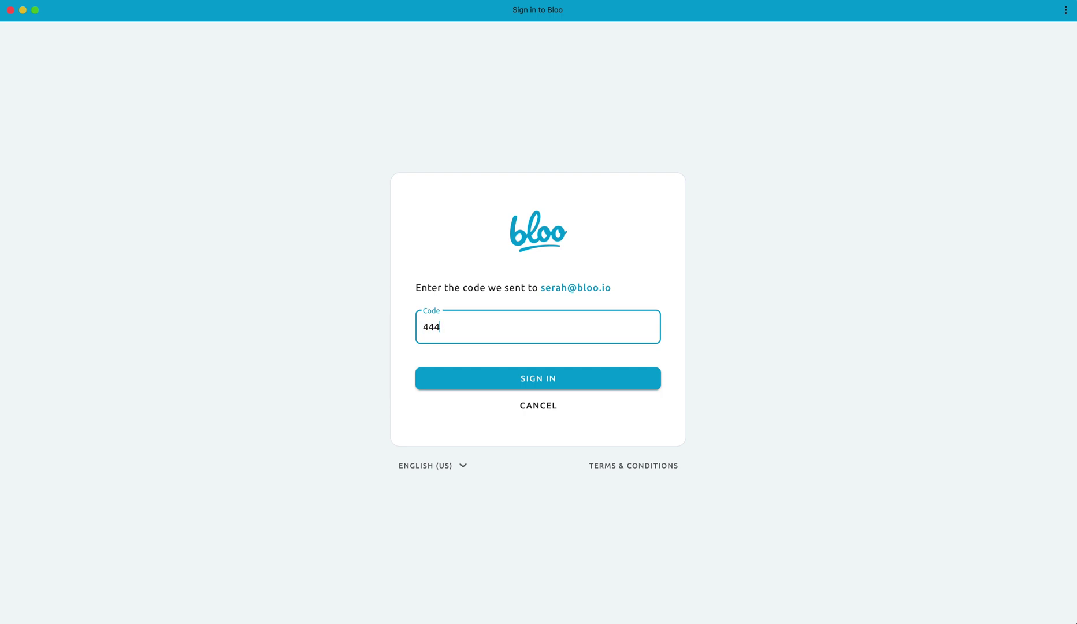
pyautogui.write('4')
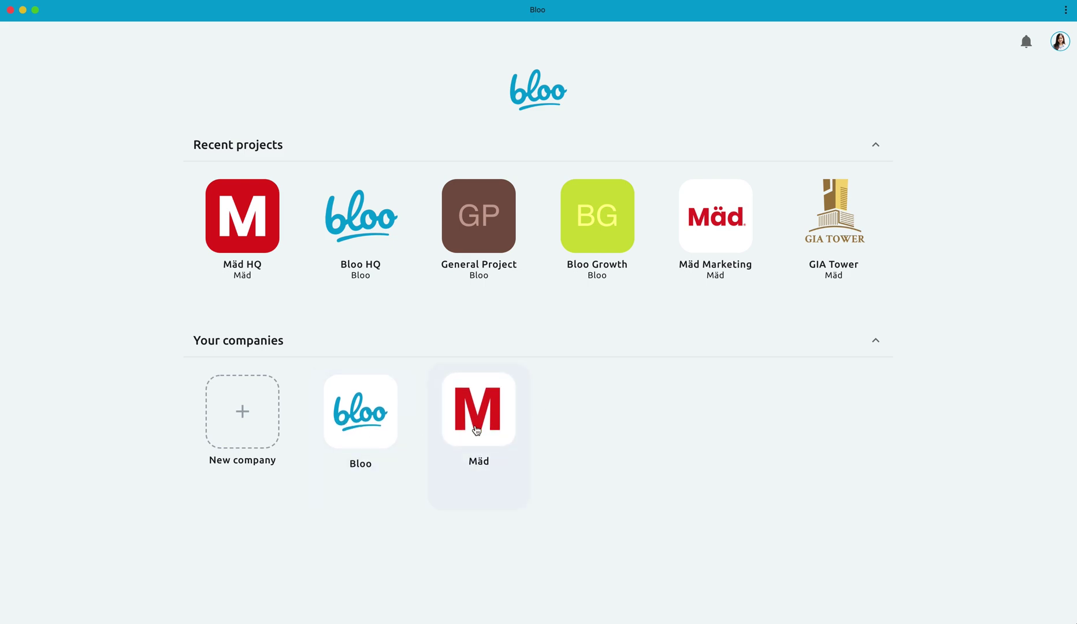
# Open General Project from the Bloo dashboard and browse its Forms, Activity and People pages.
pyautogui.click(360, 424)
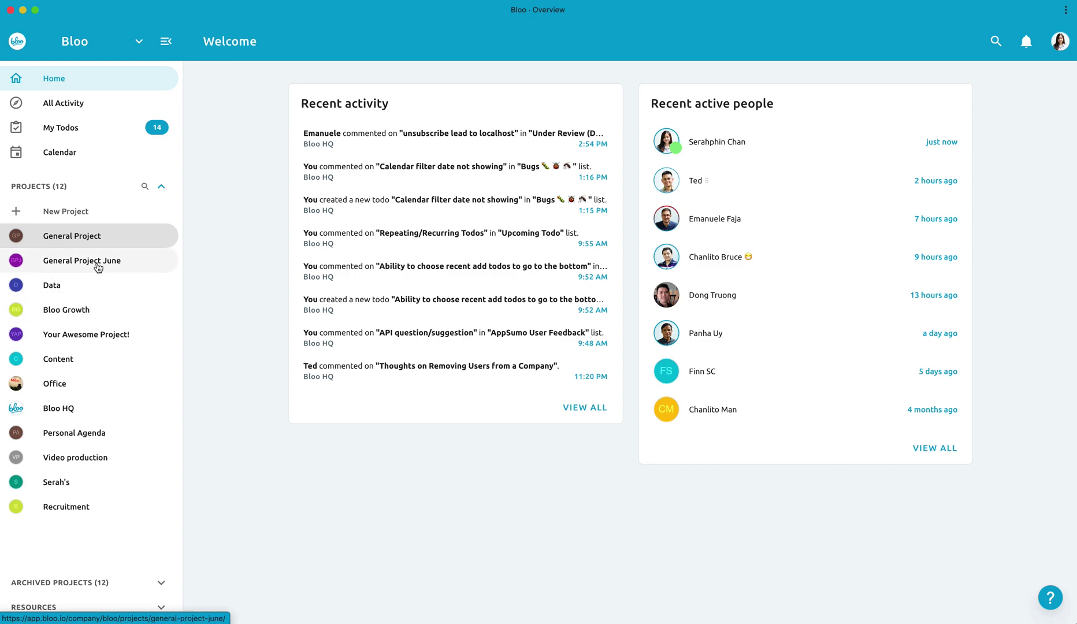
pyautogui.click(98, 261)
pyautogui.click(72, 236)
pyautogui.click(807, 76)
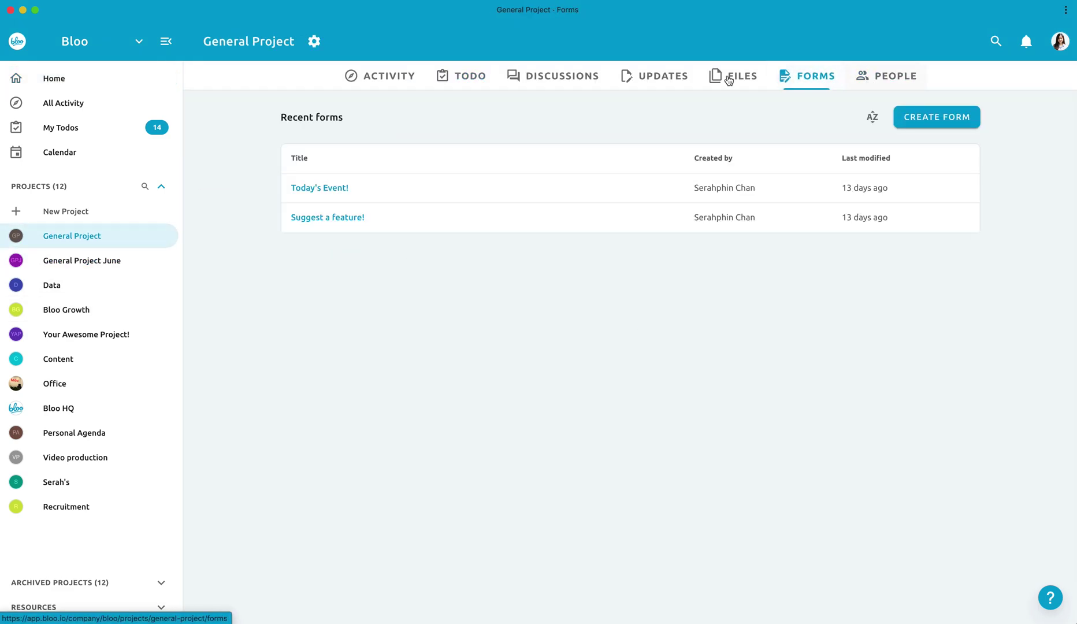
pyautogui.click(388, 76)
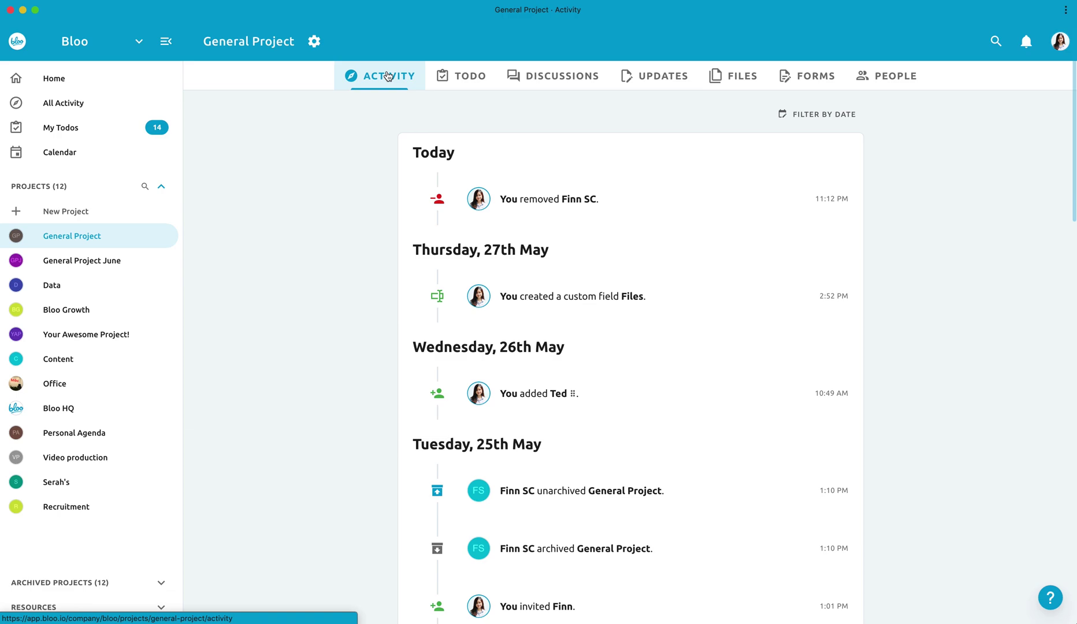
pyautogui.click(888, 76)
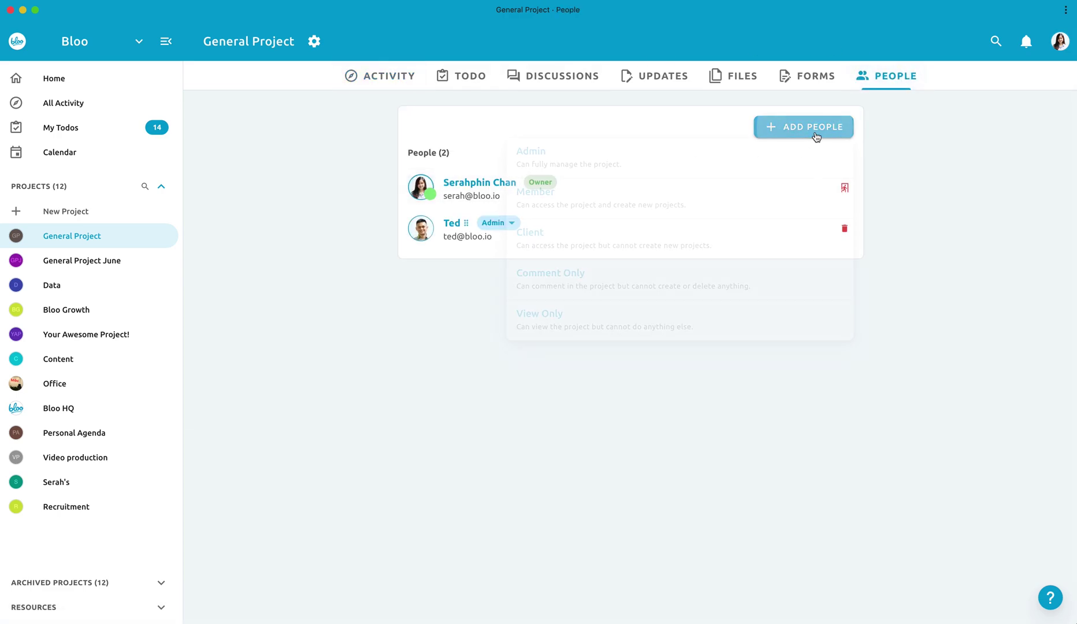
# Add the entered email as a General Project admin and go back to the company overview.
pyautogui.click(580, 147)
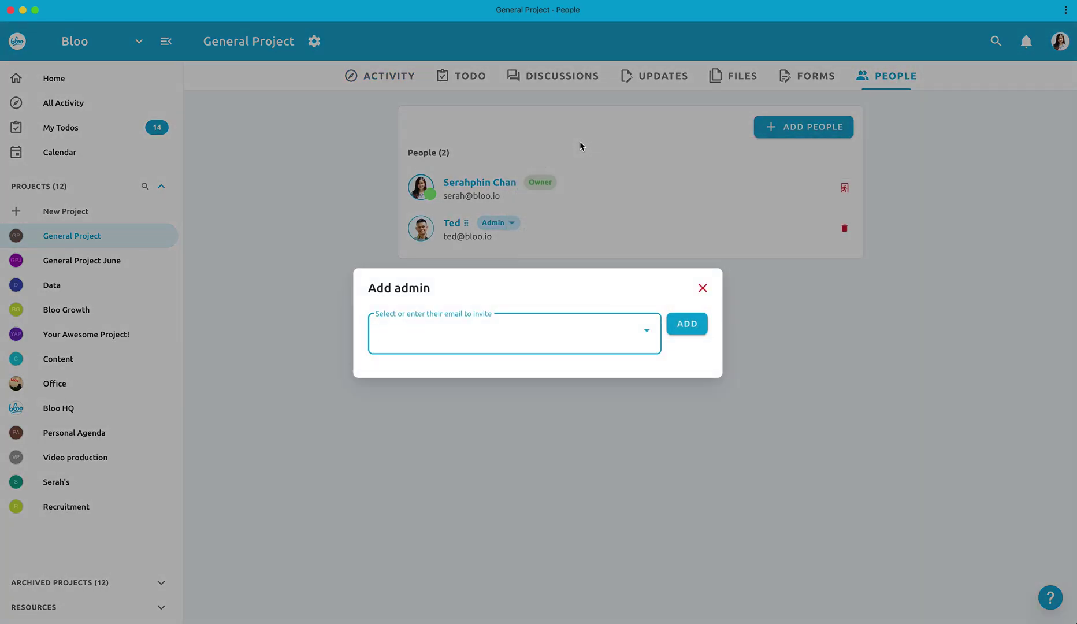
pyautogui.press('Return')
pyautogui.click(688, 324)
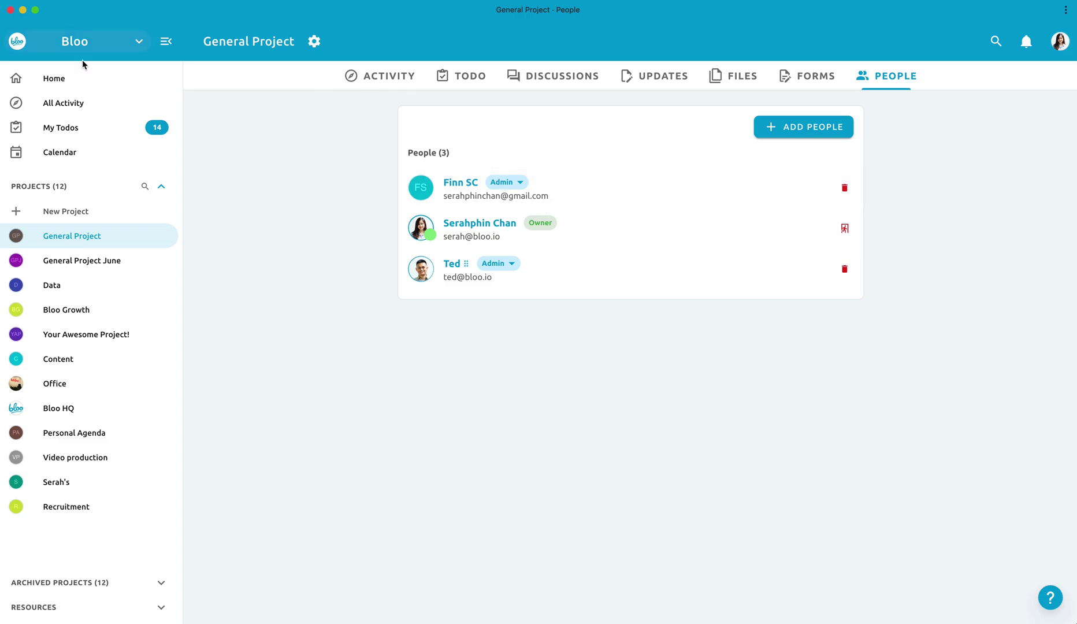
pyautogui.click(87, 80)
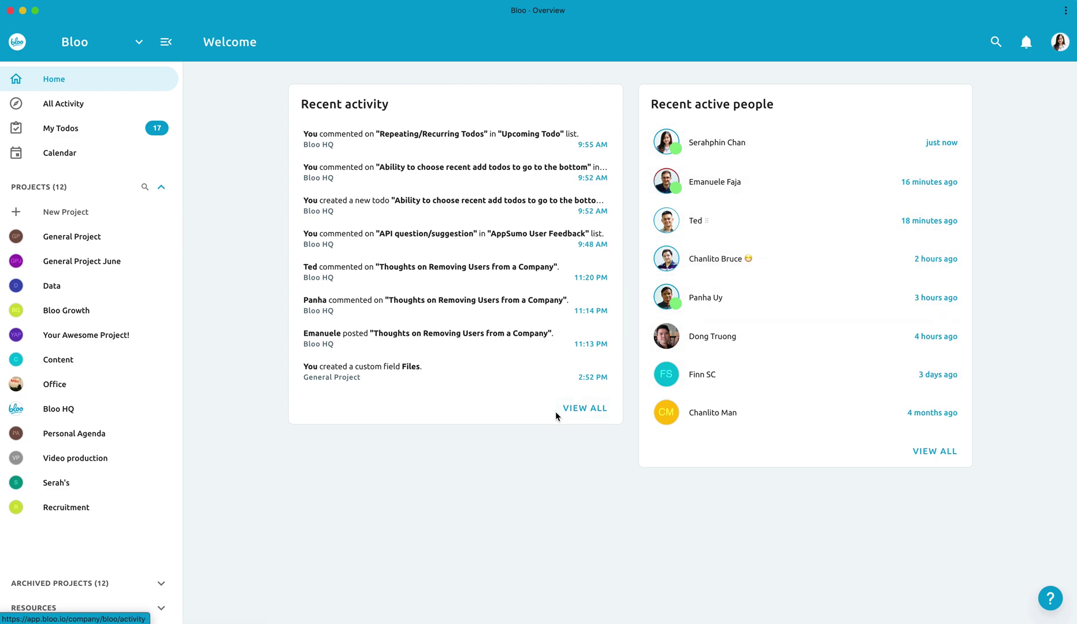
# Browse the company activity feed and view the discussion about removing users from a company.
pyautogui.click(589, 412)
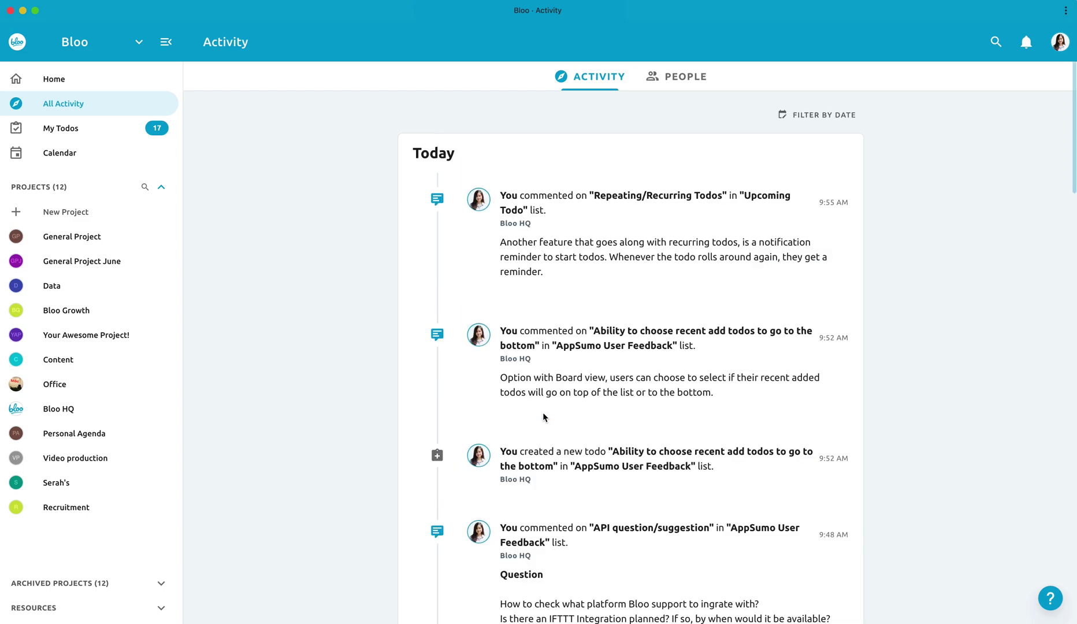
pyautogui.scroll(-1, 543, 415)
pyautogui.scroll(-1, 543, 416)
pyautogui.scroll(-2, 543, 416)
pyautogui.scroll(-4, 544, 417)
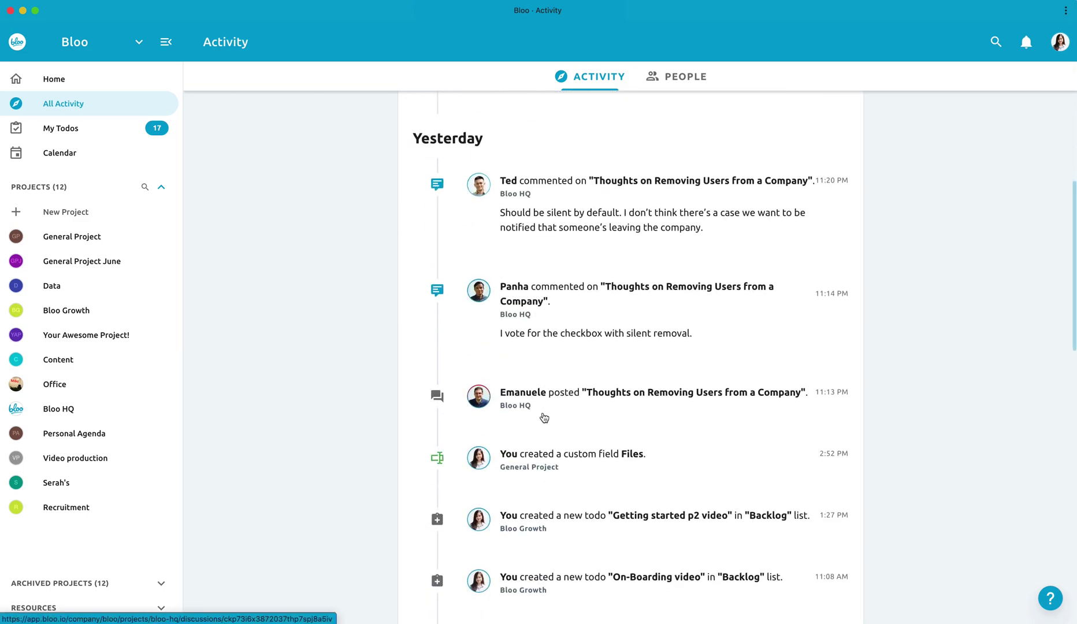
pyautogui.scroll(-4, 543, 418)
pyautogui.scroll(1, 543, 417)
pyautogui.scroll(4, 544, 417)
pyautogui.scroll(2, 544, 417)
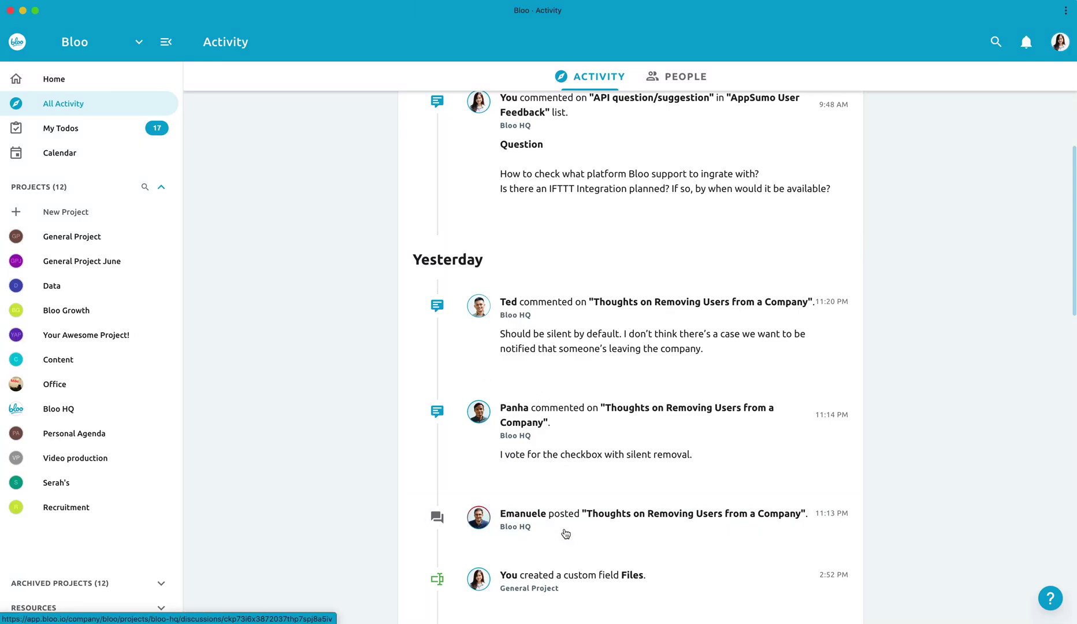
pyautogui.click(565, 534)
pyautogui.scroll(-2, 555, 509)
pyautogui.scroll(2, 552, 502)
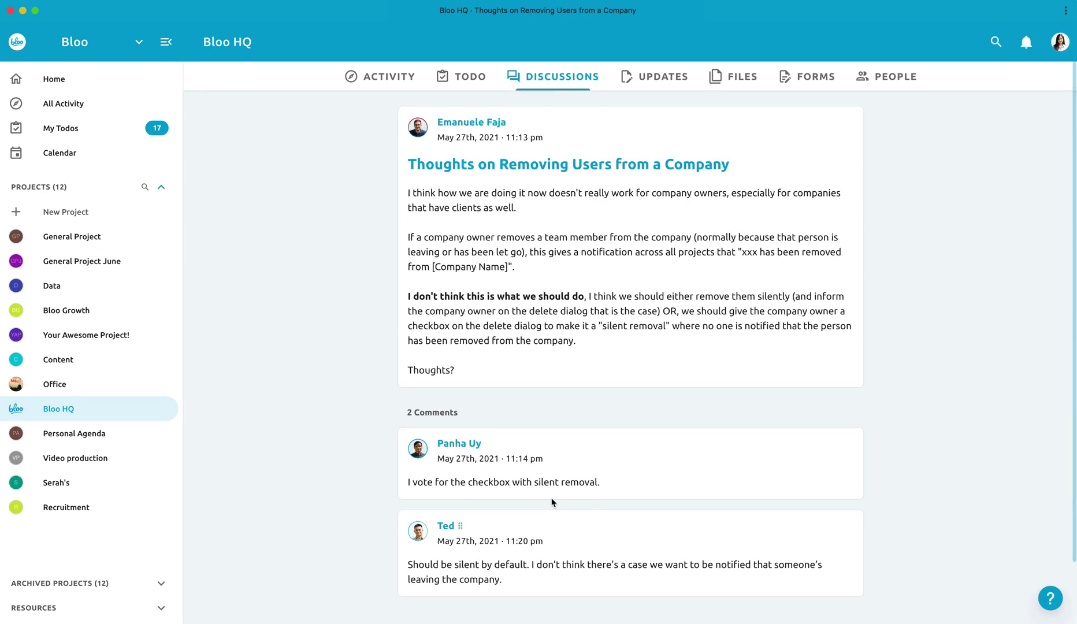
pyautogui.click(51, 105)
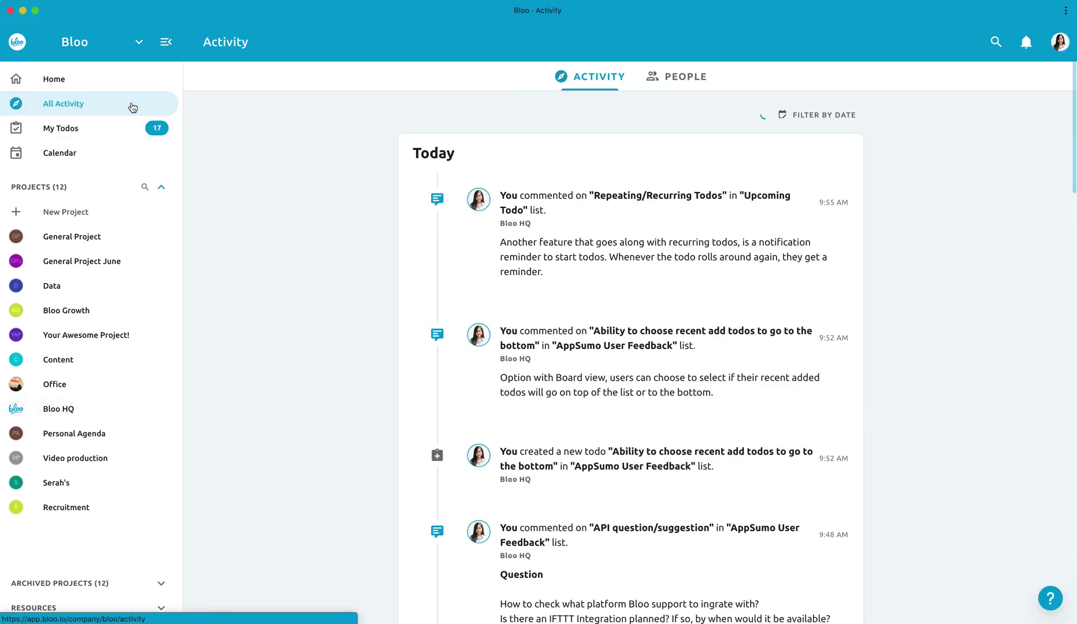
pyautogui.scroll(-5, 400, 176)
pyautogui.scroll(5, 399, 176)
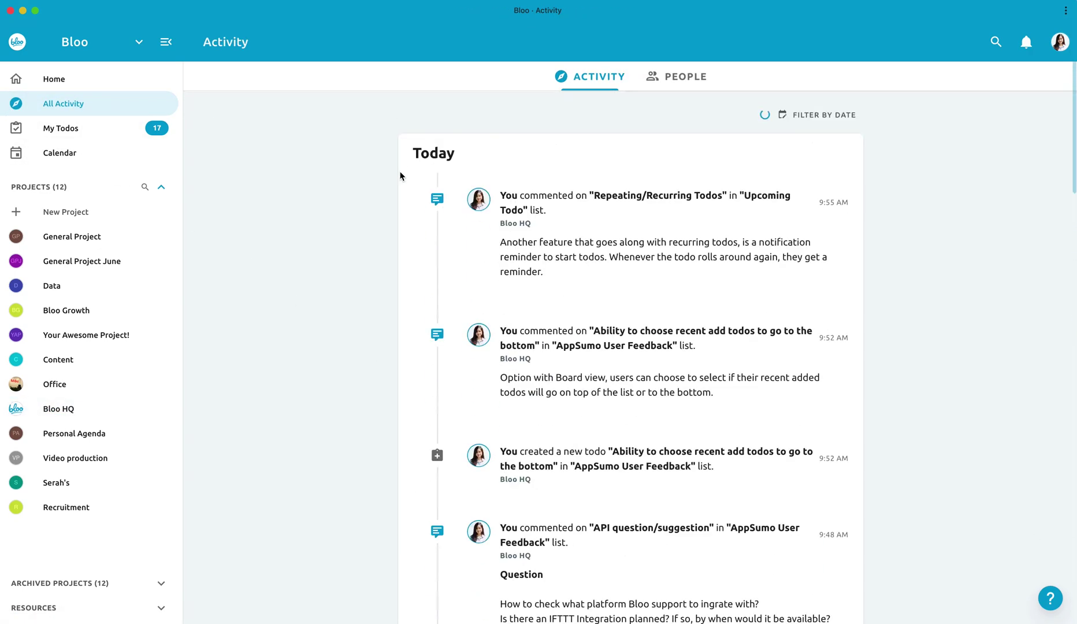
# Filter the activity feed to 24–25 May and show the company People directory.
pyautogui.click(808, 114)
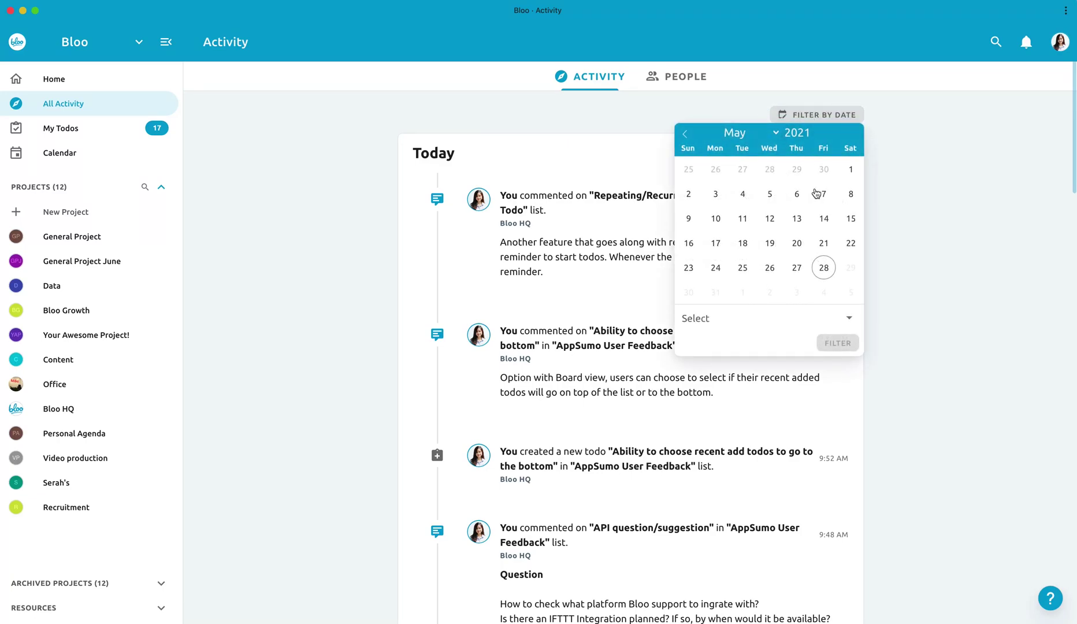
pyautogui.click(715, 268)
pyautogui.click(843, 340)
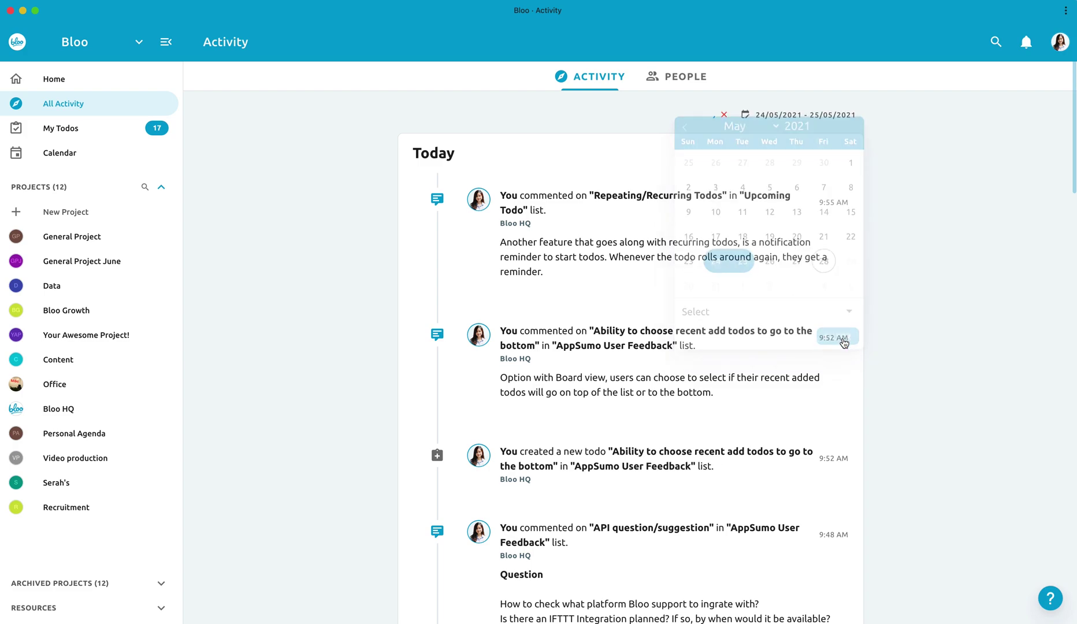
pyautogui.scroll(-3, 758, 327)
pyautogui.scroll(-5, 758, 328)
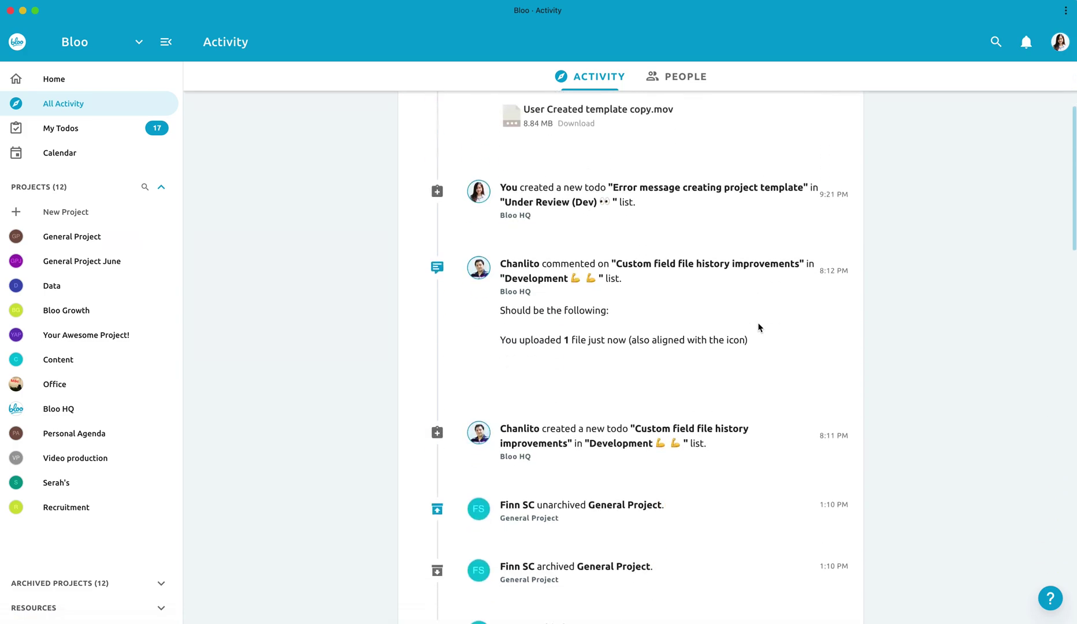
pyautogui.scroll(-8, 688, 321)
pyautogui.click(675, 77)
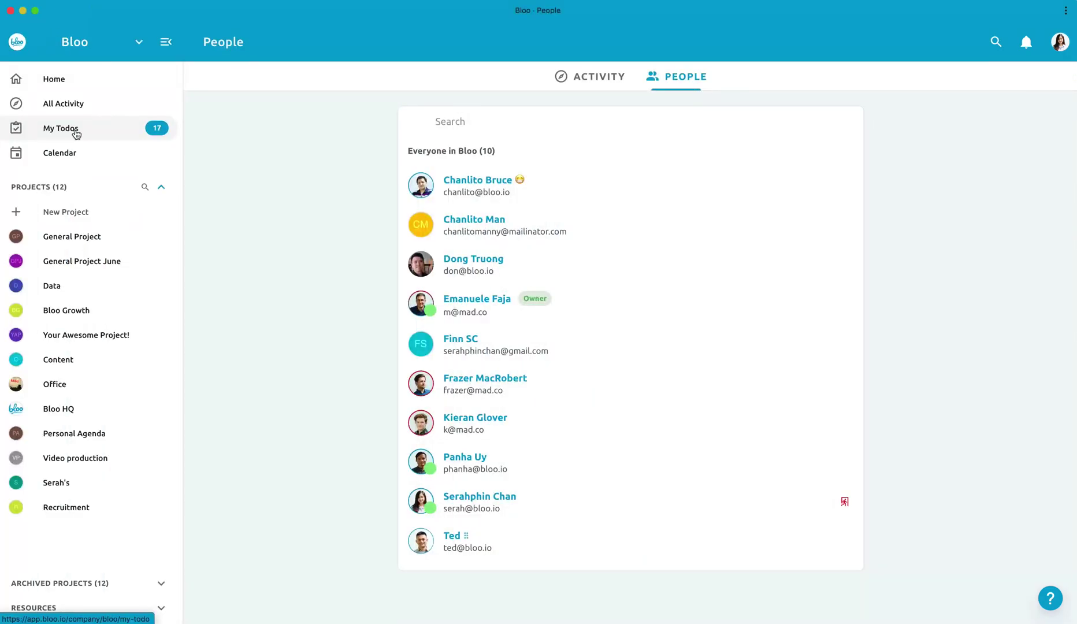
# Open My Todos and sort them by start date, then by due date.
pyautogui.click(76, 134)
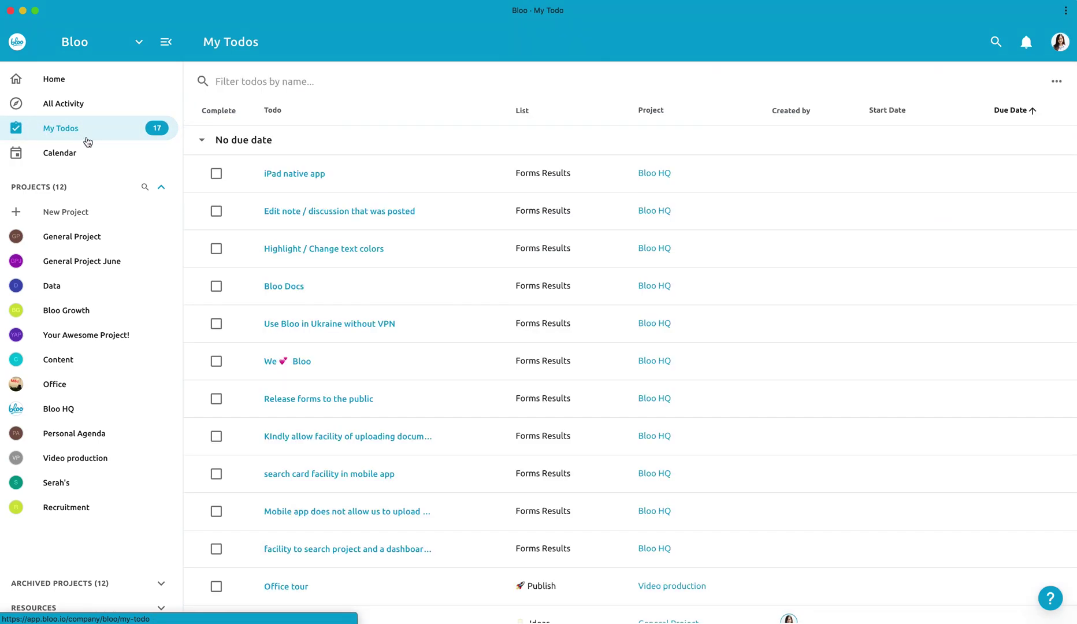
pyautogui.scroll(-1, 334, 396)
pyautogui.scroll(-3, 334, 396)
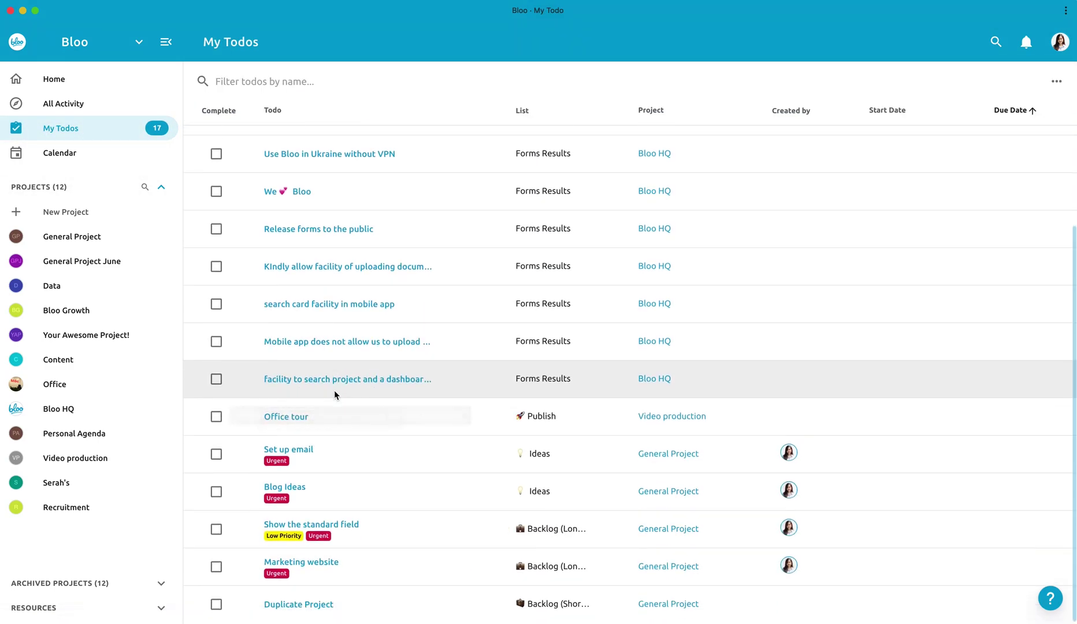
pyautogui.scroll(1, 334, 391)
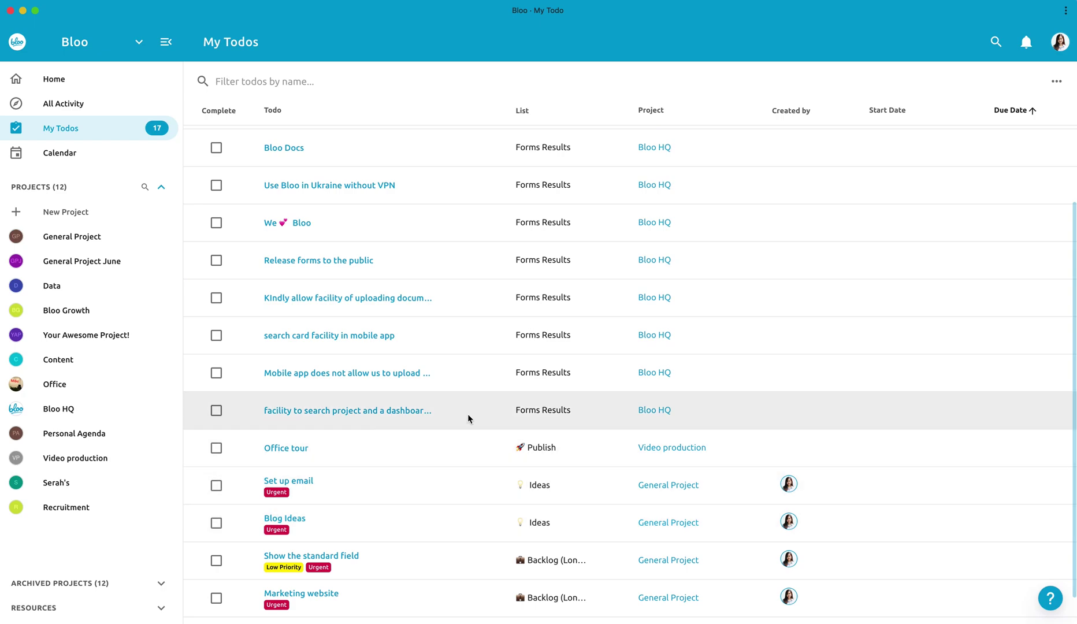
pyautogui.moveTo(216, 508); pyautogui.dragTo(272, 512)
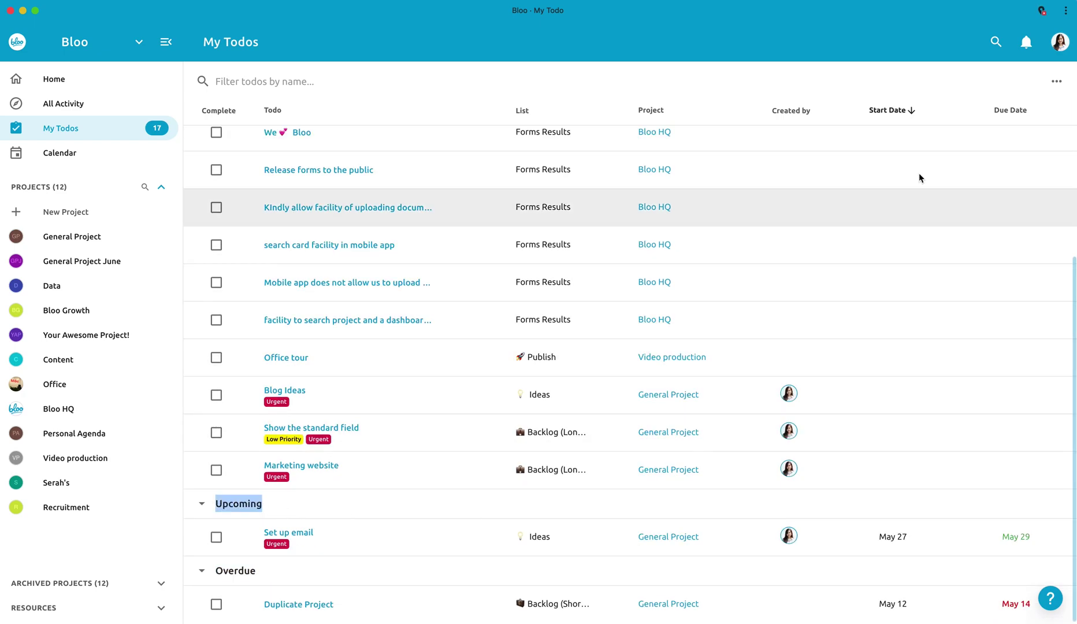
pyautogui.click(914, 113)
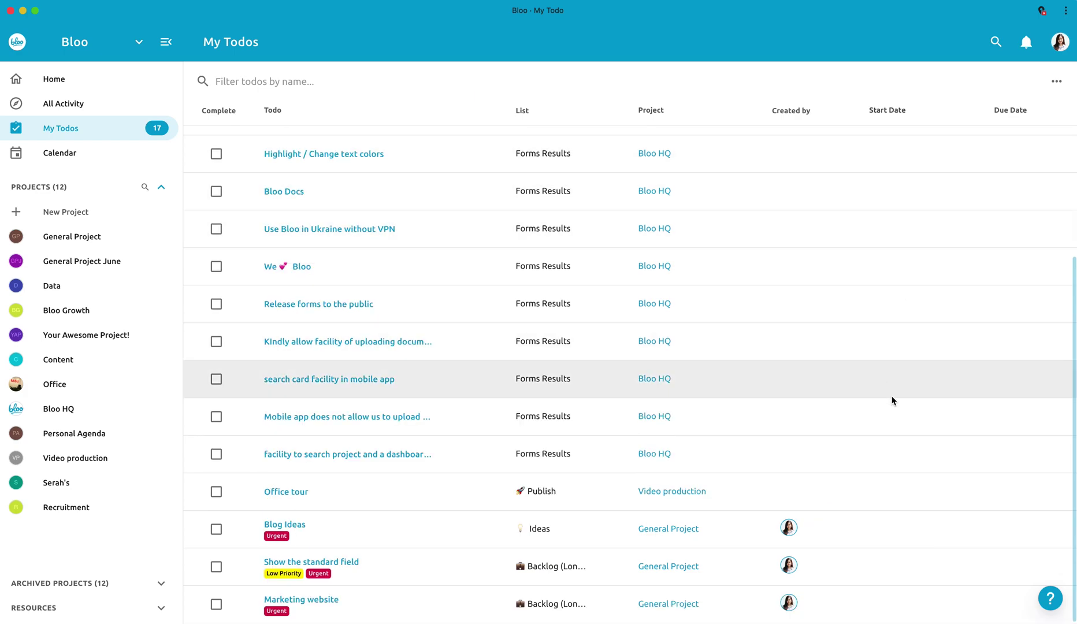
pyautogui.scroll(4, 838, 349)
pyautogui.scroll(2, 872, 364)
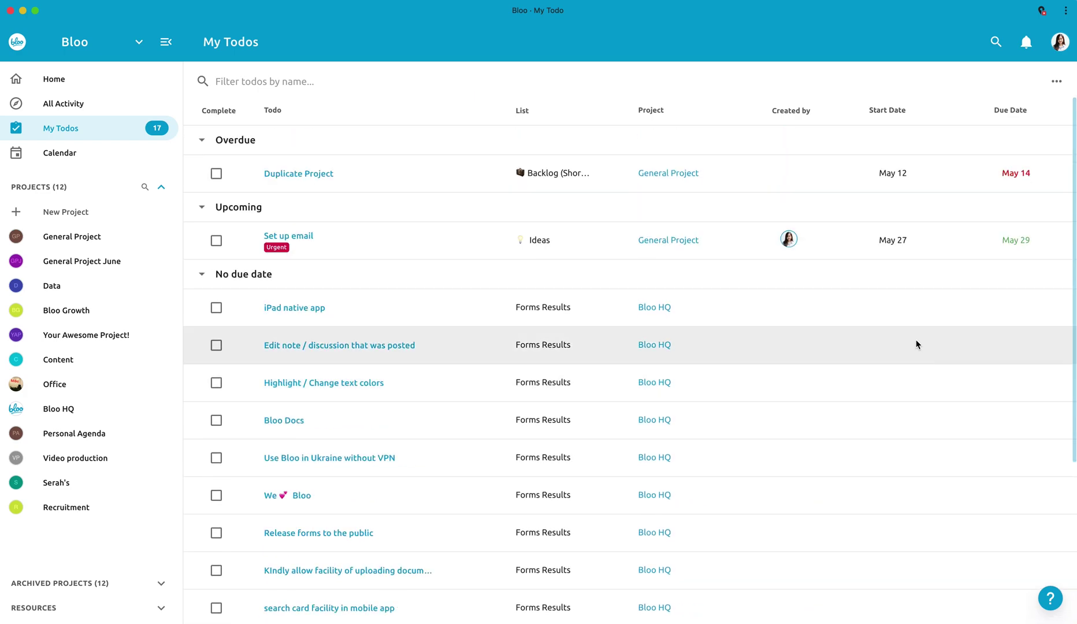
pyautogui.click(1016, 109)
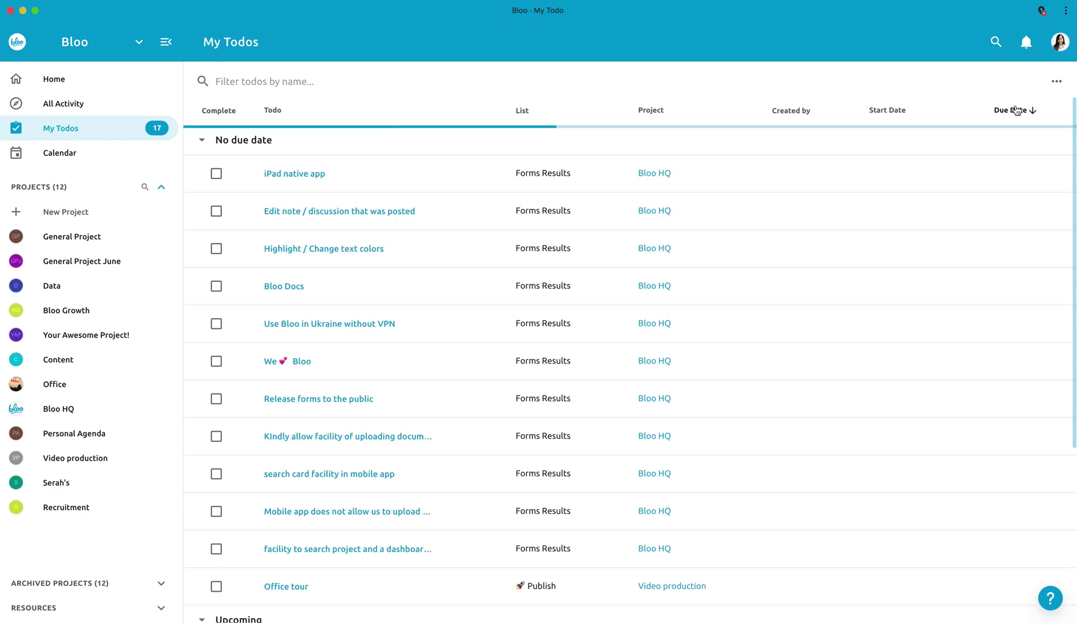
pyautogui.scroll(-2, 913, 340)
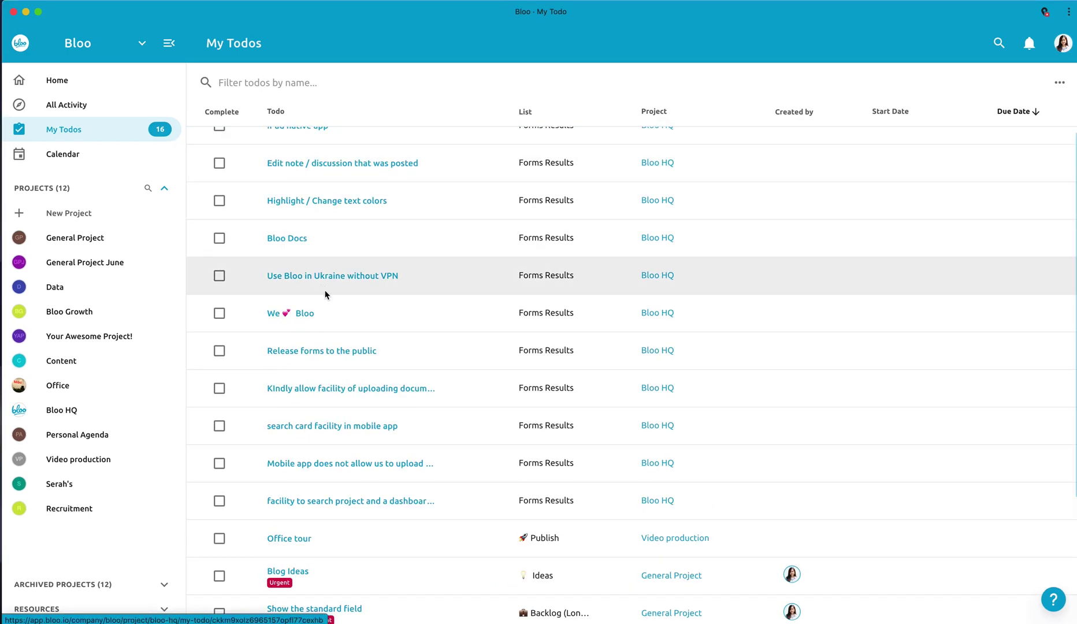
pyautogui.scroll(-3, 337, 395)
# Complete Set up email, collapse and re-expand the groups, then complete Blog Ideas.
pyautogui.click(224, 539)
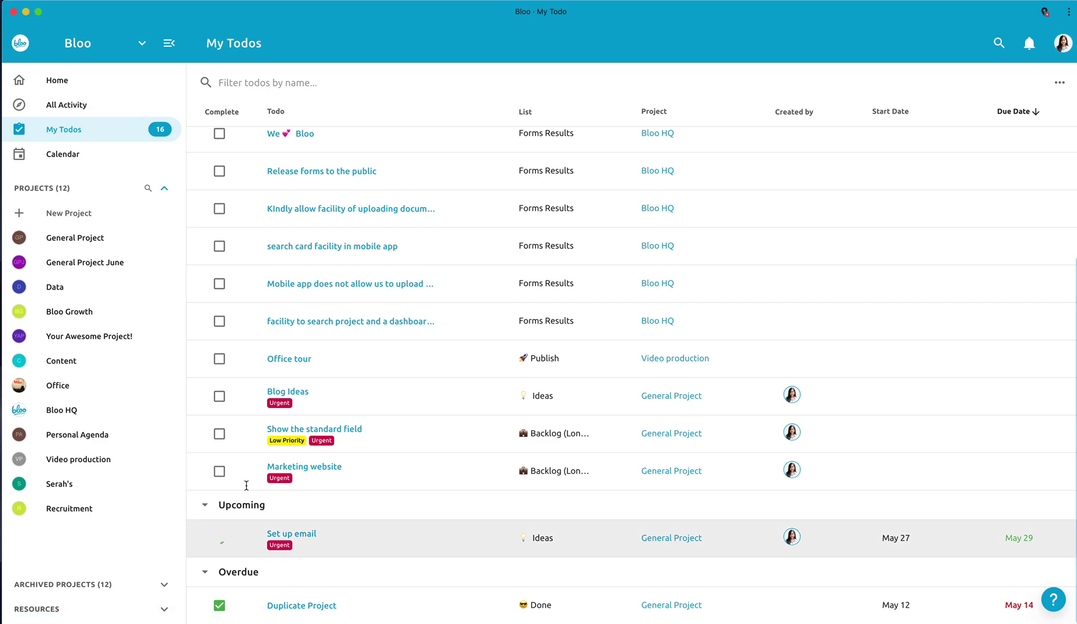
pyautogui.scroll(5, 277, 379)
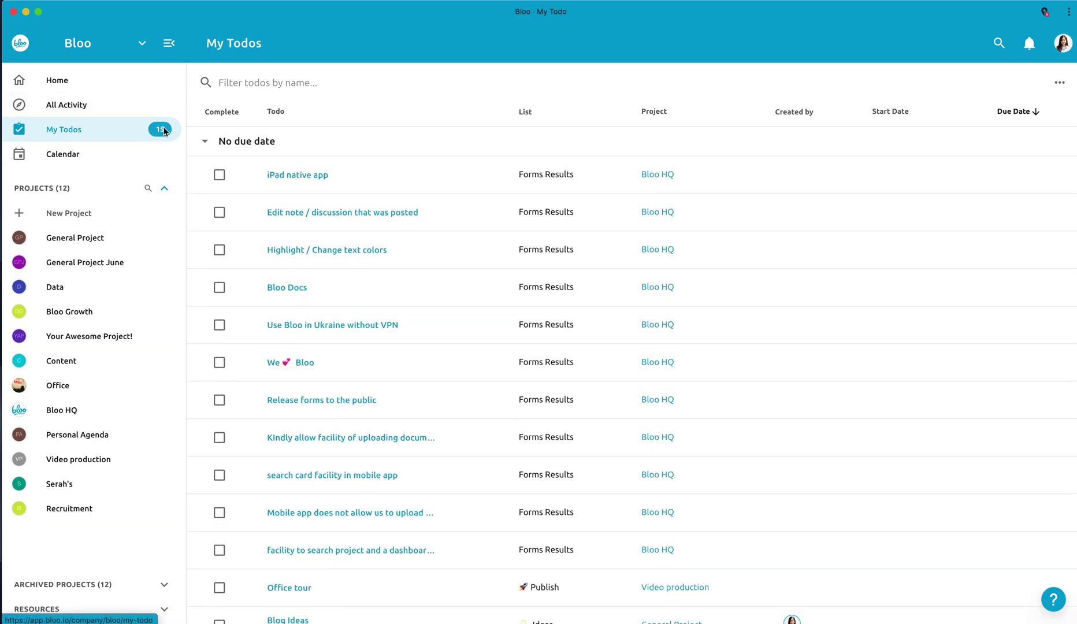
pyautogui.click(205, 142)
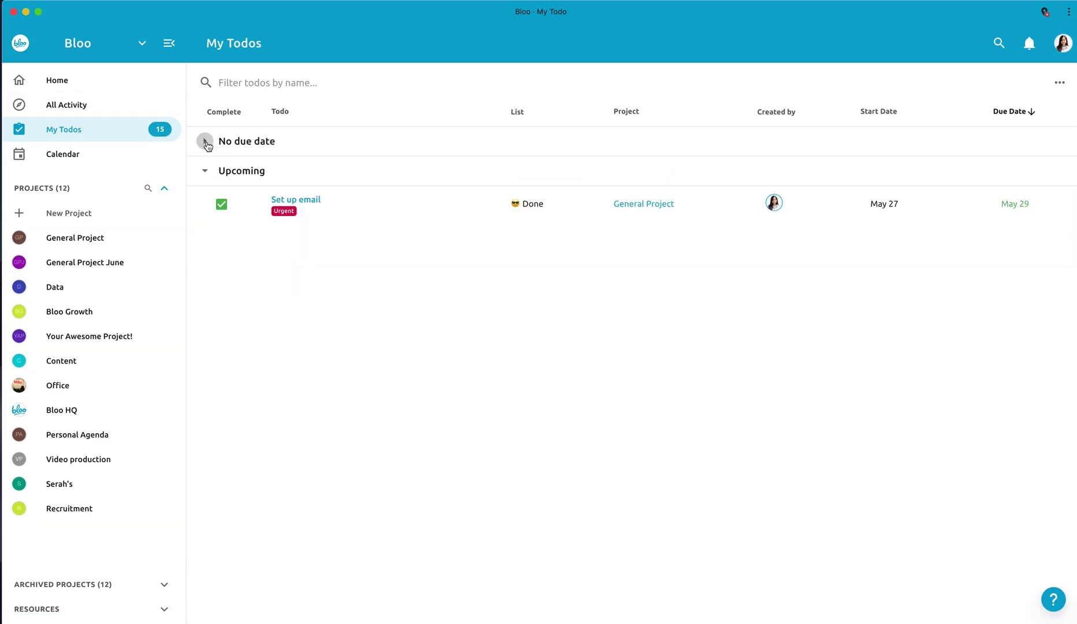
pyautogui.click(205, 171)
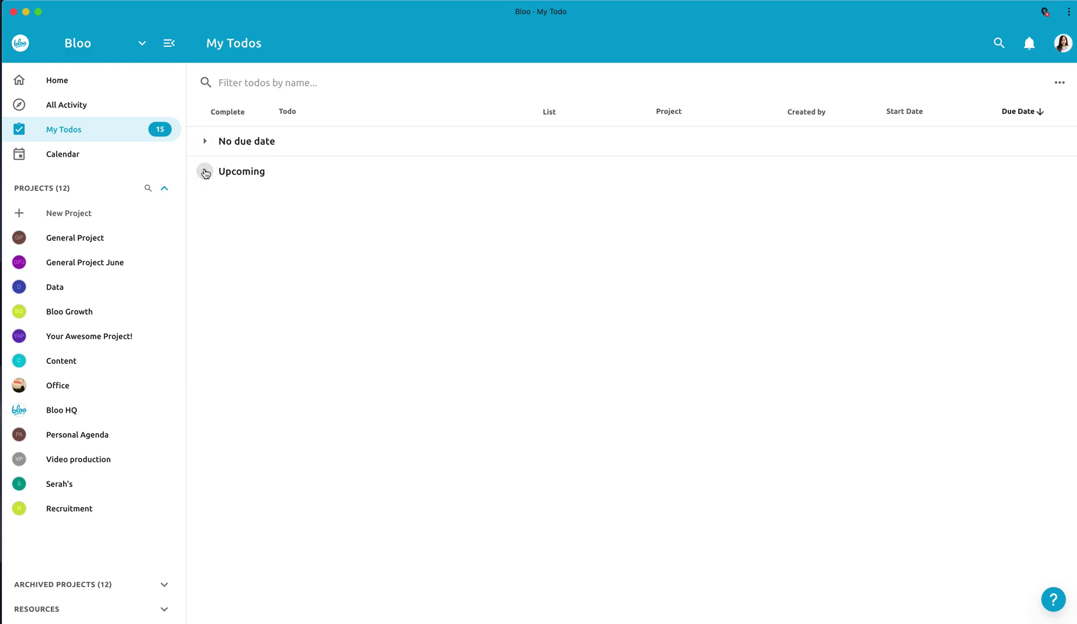
pyautogui.click(203, 143)
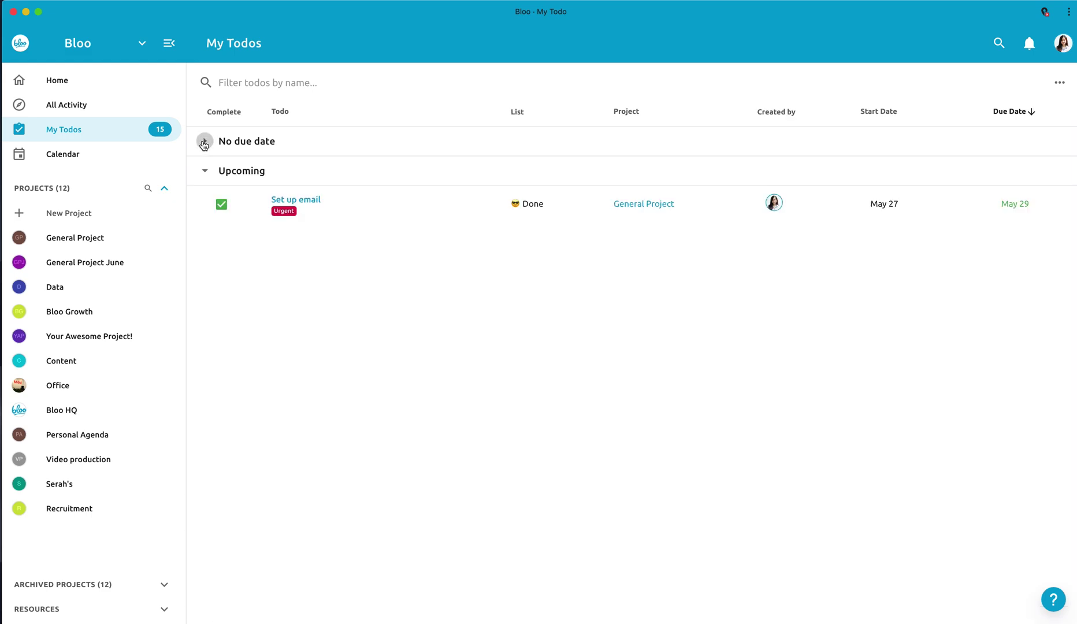
pyautogui.click(204, 143)
pyautogui.write('Ideas')
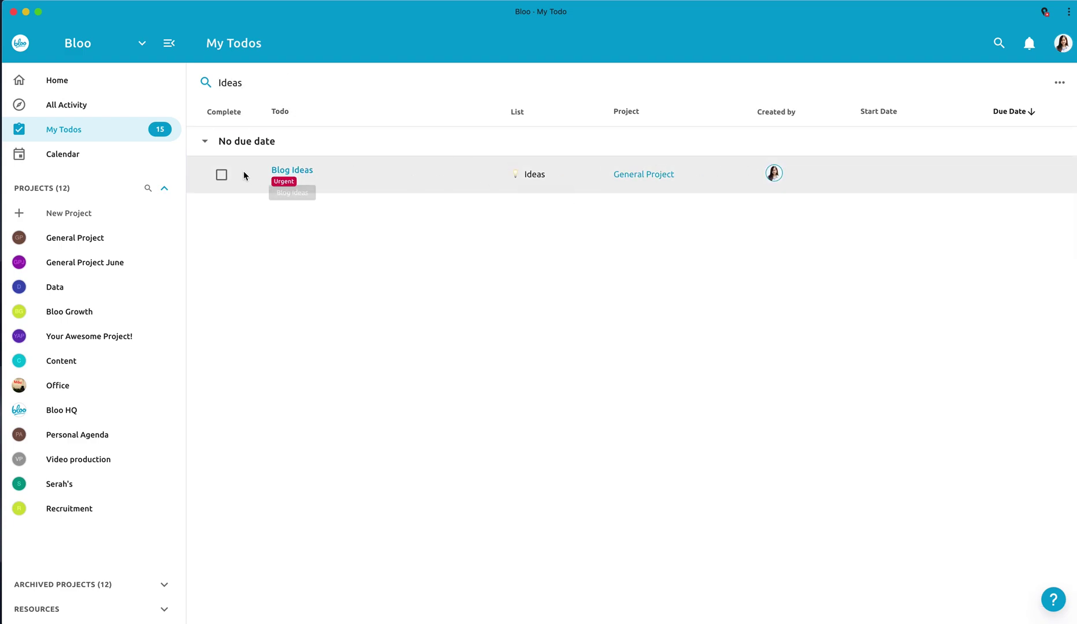
pyautogui.click(222, 176)
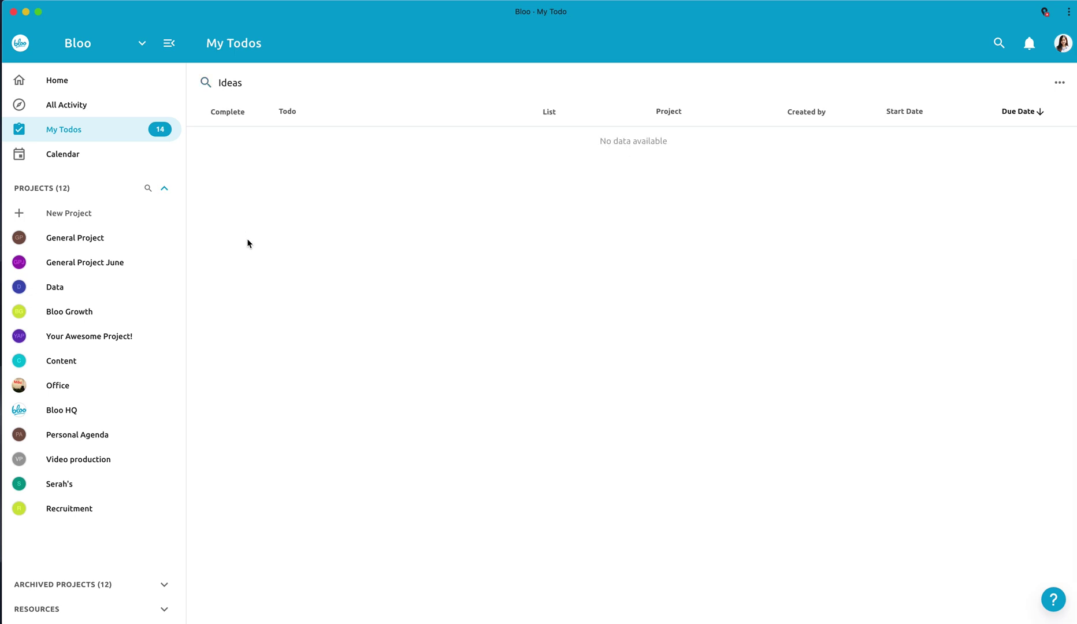
# Open the todo calendar and preview the Re-write guides and On Board team members! todos.
pyautogui.click(93, 169)
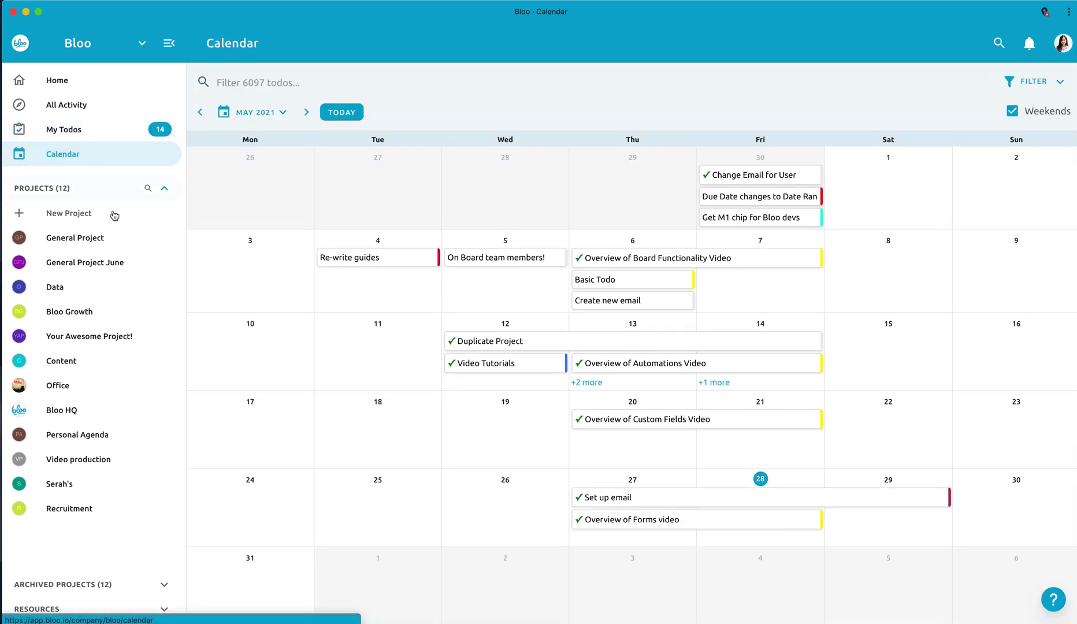
pyautogui.click(383, 260)
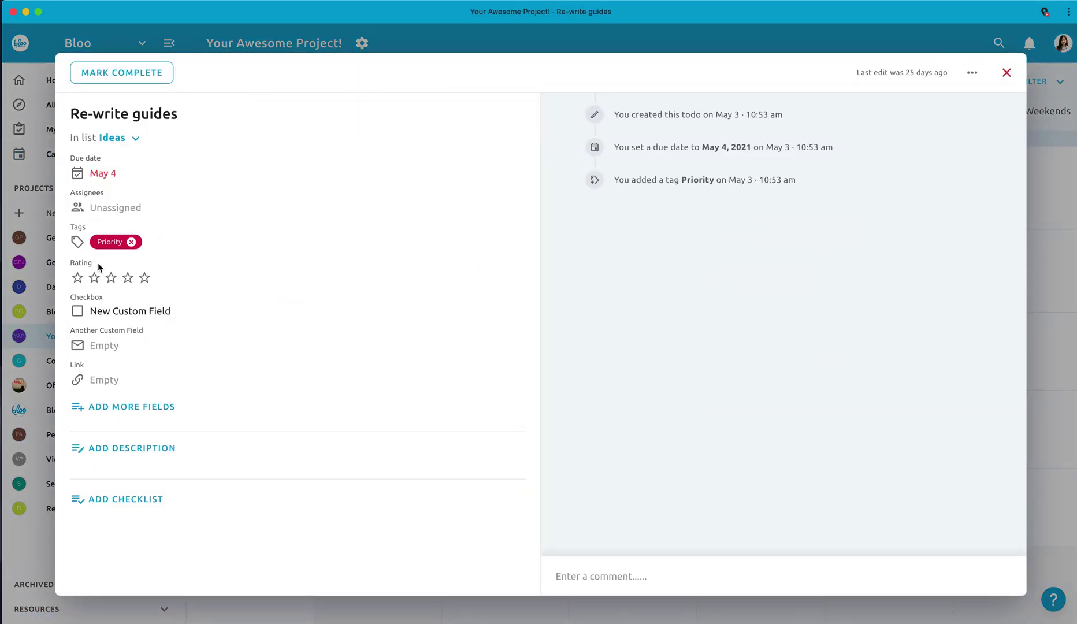
pyautogui.click(39, 270)
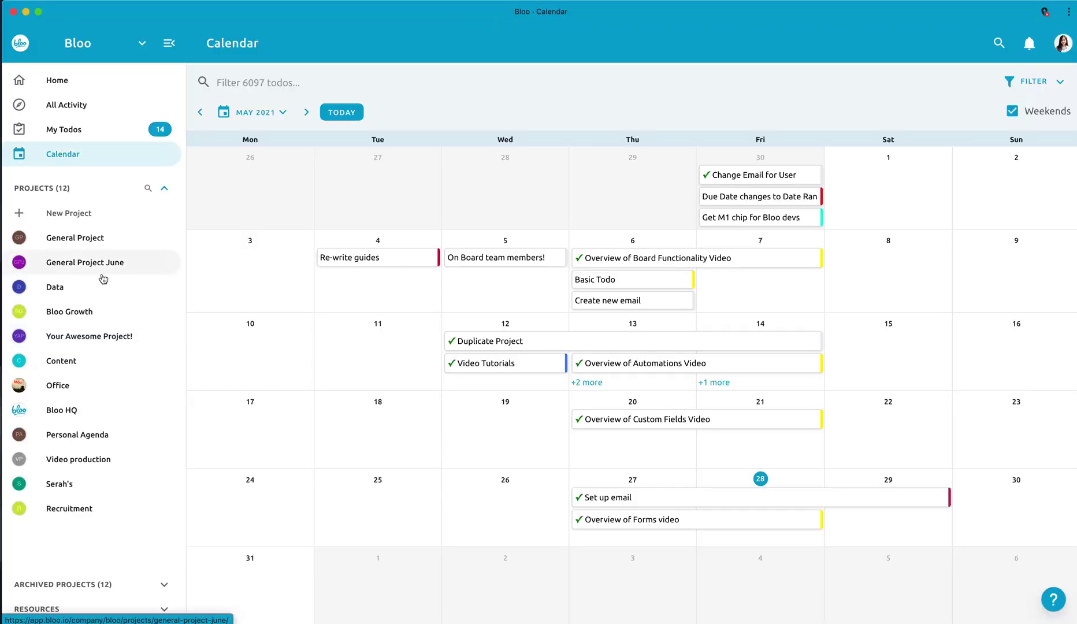
pyautogui.click(499, 263)
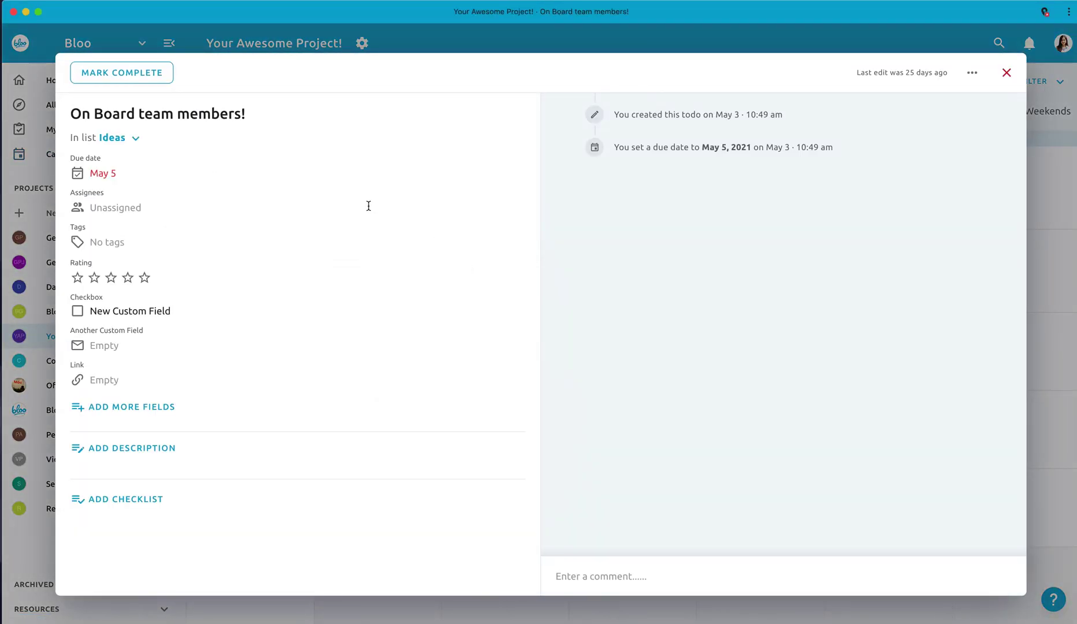
pyautogui.click(29, 286)
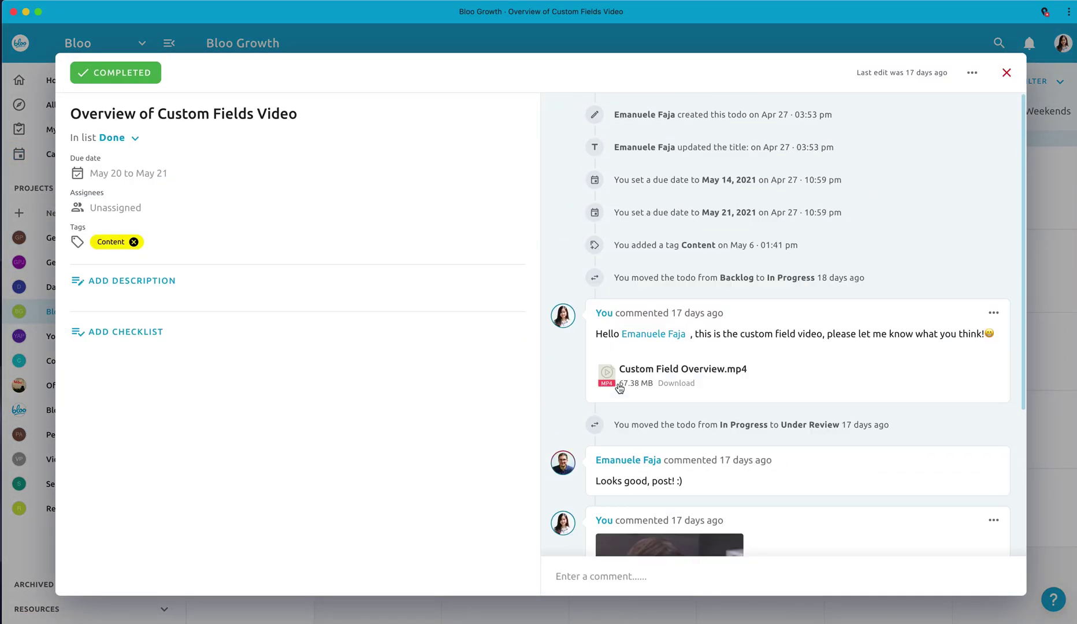
pyautogui.press('Escape')
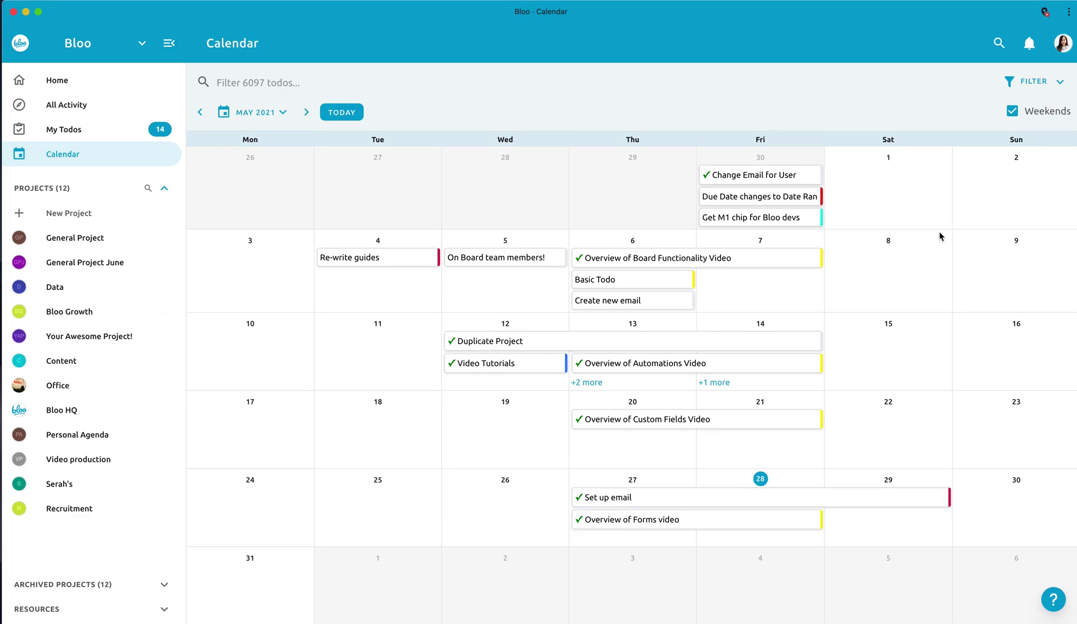
# Check the list of Re-write guides without changing it, then mark the todo complete.
pyautogui.click(391, 261)
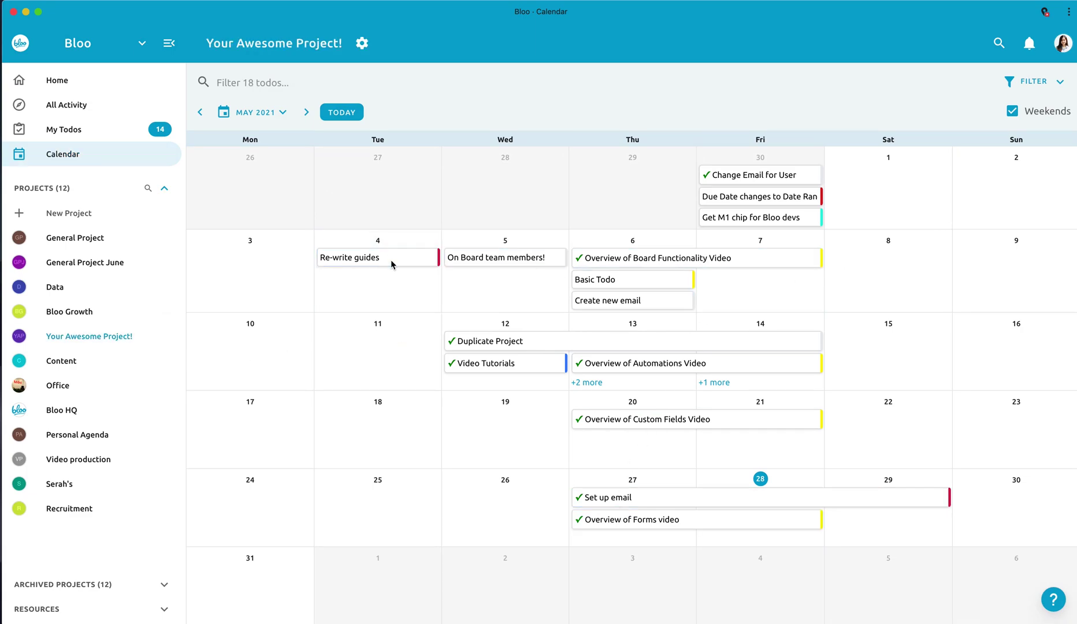
pyautogui.click(391, 264)
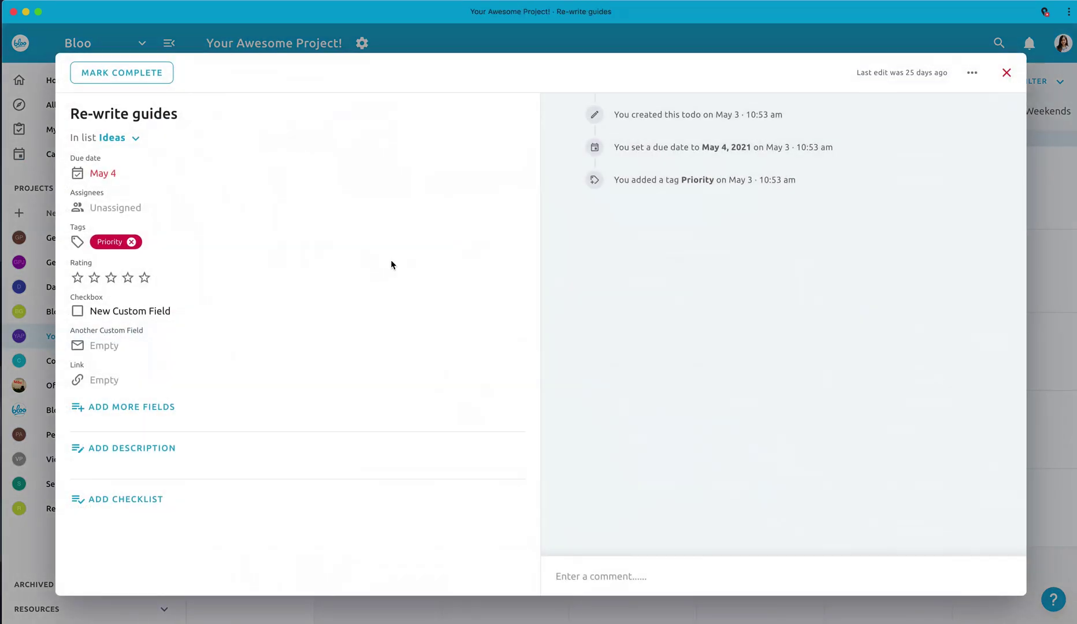
pyautogui.click(136, 138)
pyautogui.click(415, 187)
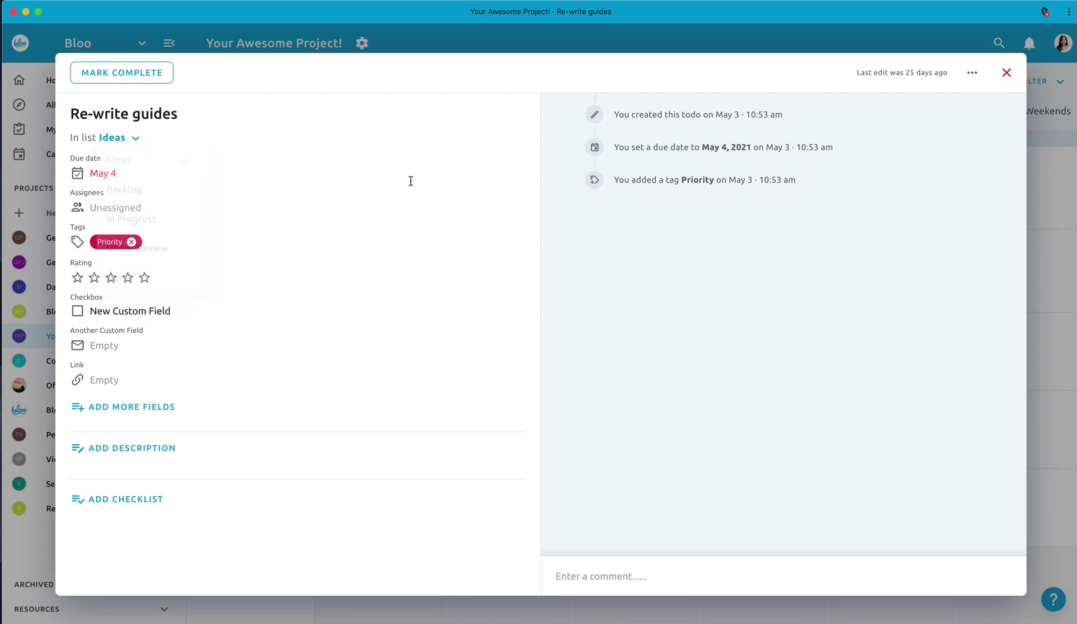
pyautogui.click(150, 83)
pyautogui.press('Escape')
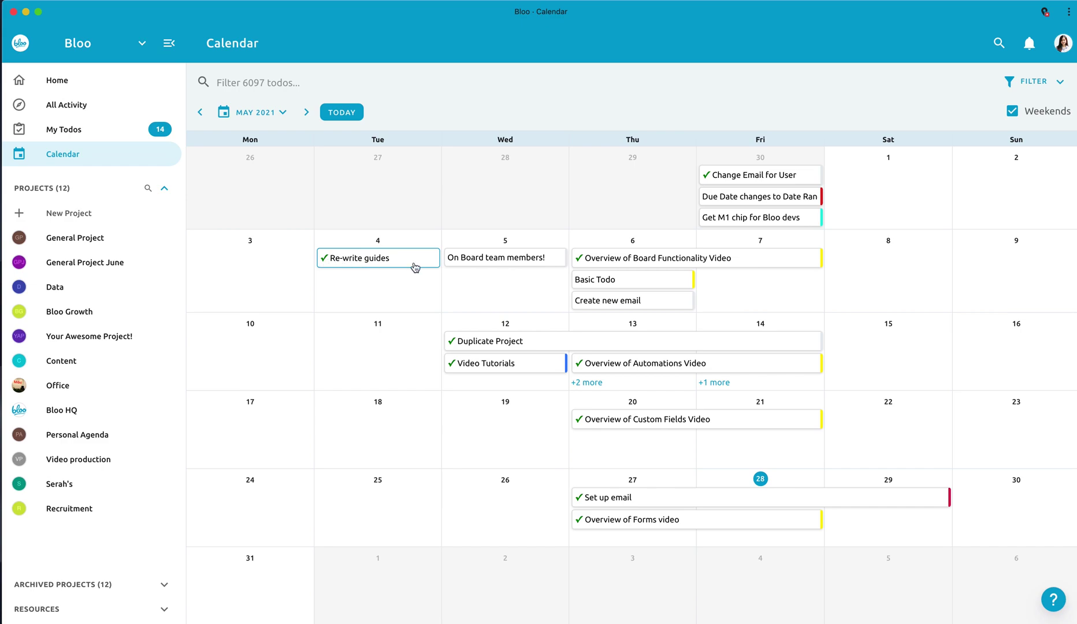
# Hide and re-show weekends, then filter the calendar to General Project todos.
pyautogui.click(1013, 110)
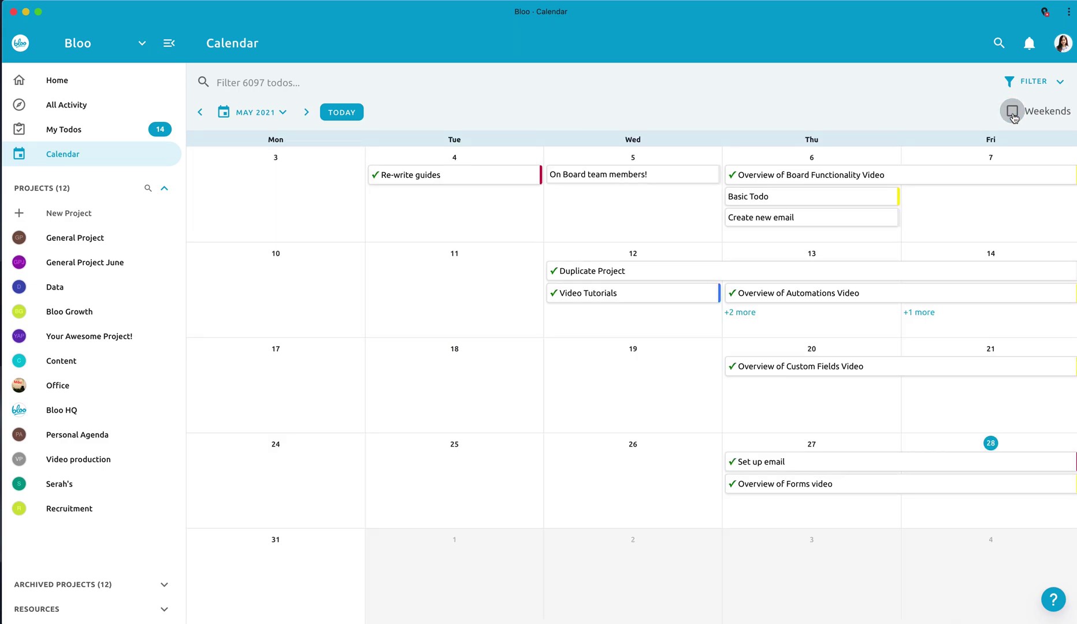
pyautogui.click(1012, 112)
pyautogui.click(1029, 81)
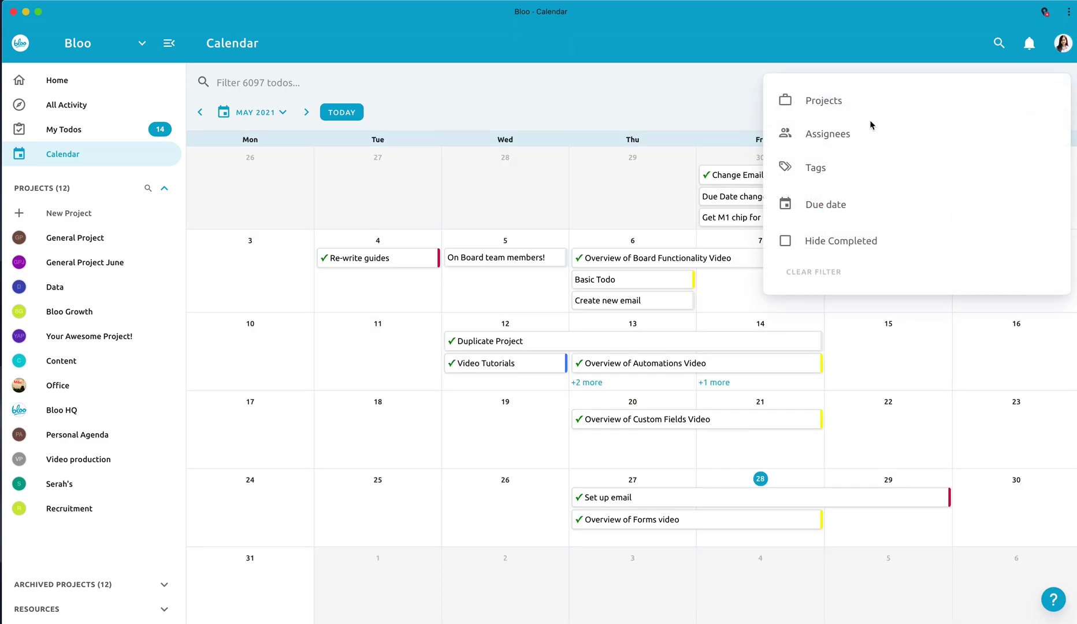
pyautogui.click(822, 103)
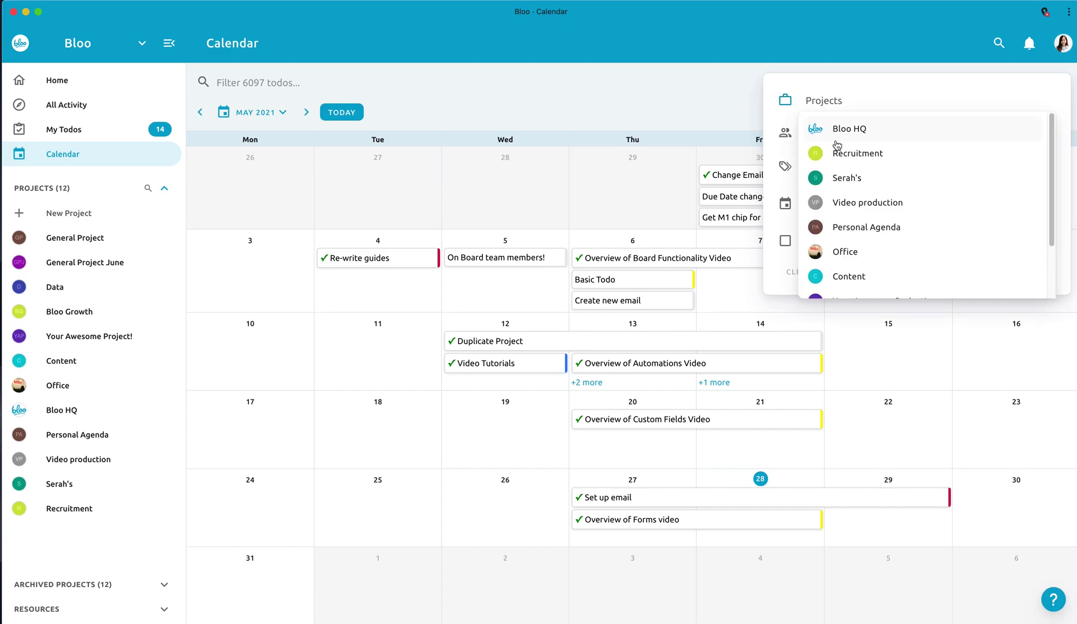
pyautogui.scroll(-1, 861, 191)
pyautogui.scroll(-2, 860, 190)
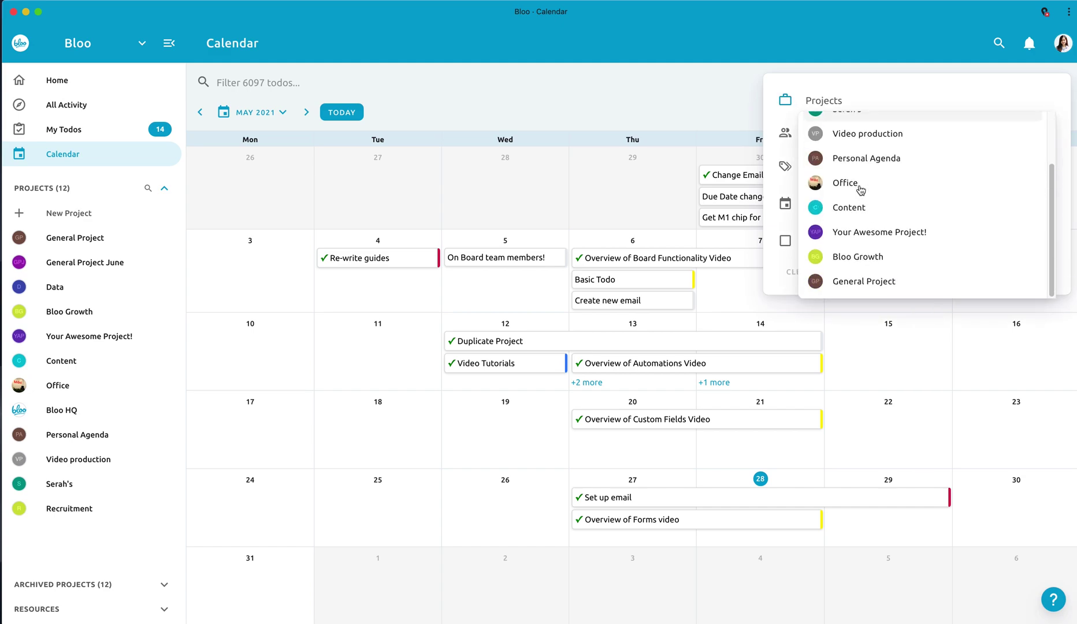
pyautogui.click(871, 282)
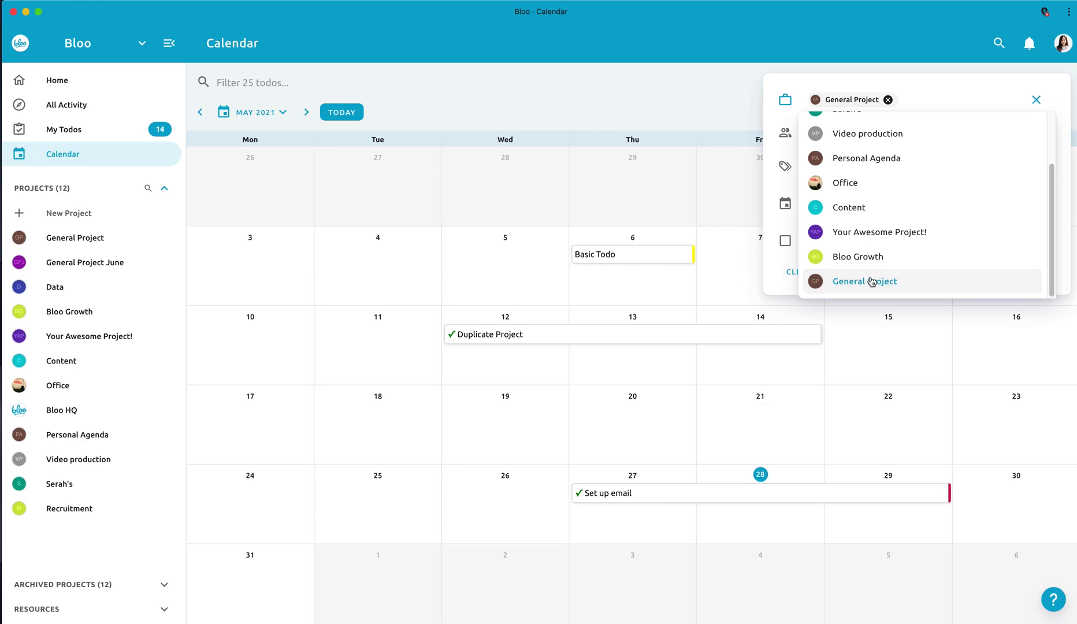
pyautogui.click(619, 85)
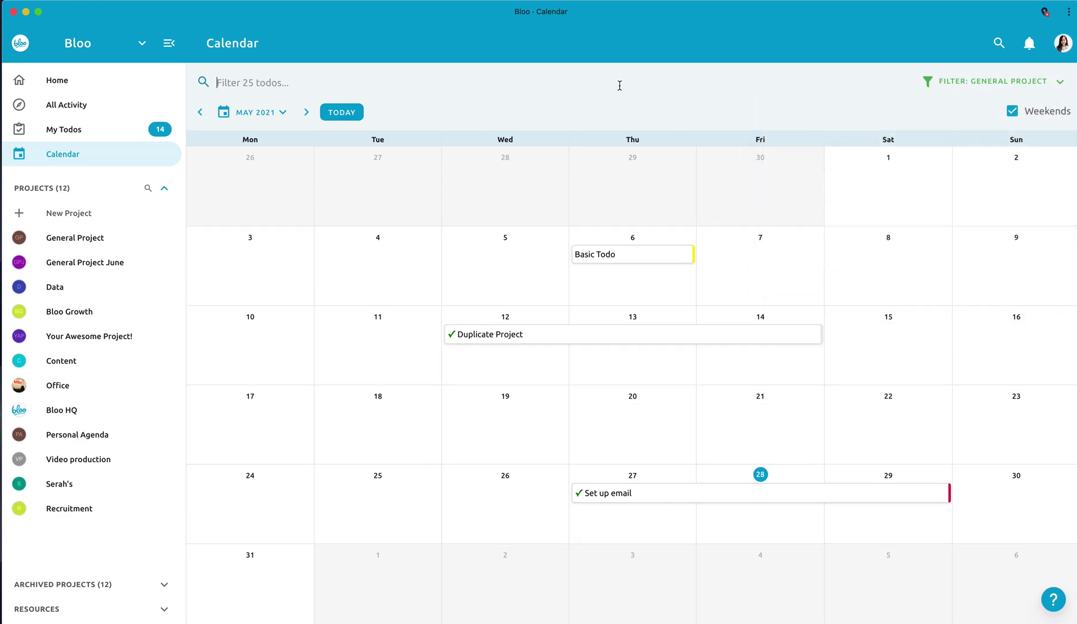
# Filter the calendar to one assignee's todos and remove the General Project filter.
pyautogui.click(997, 83)
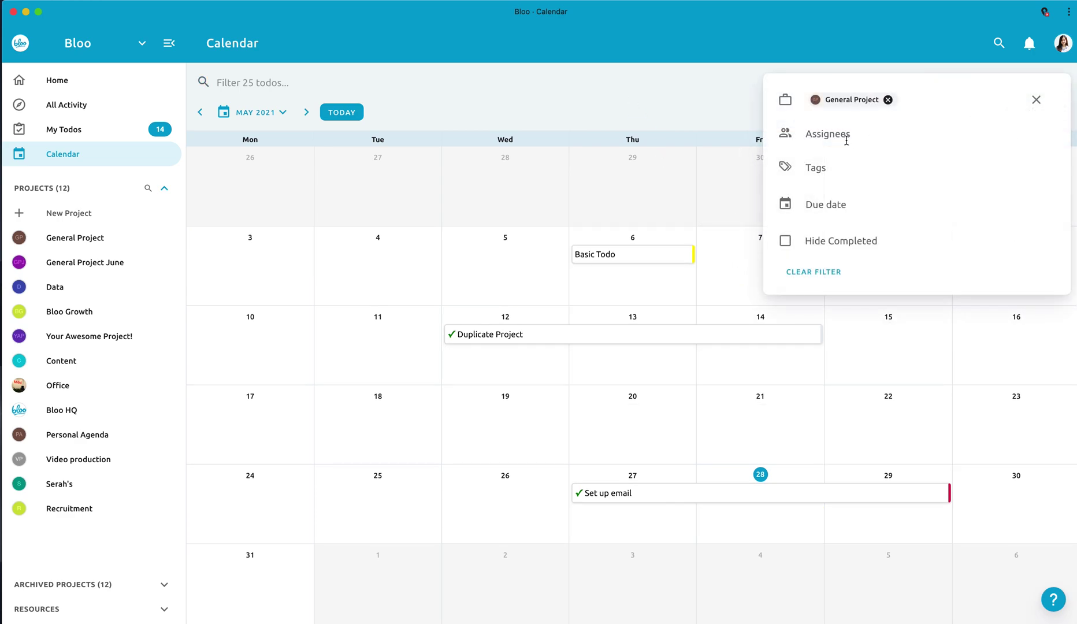
pyautogui.click(847, 136)
pyautogui.click(846, 309)
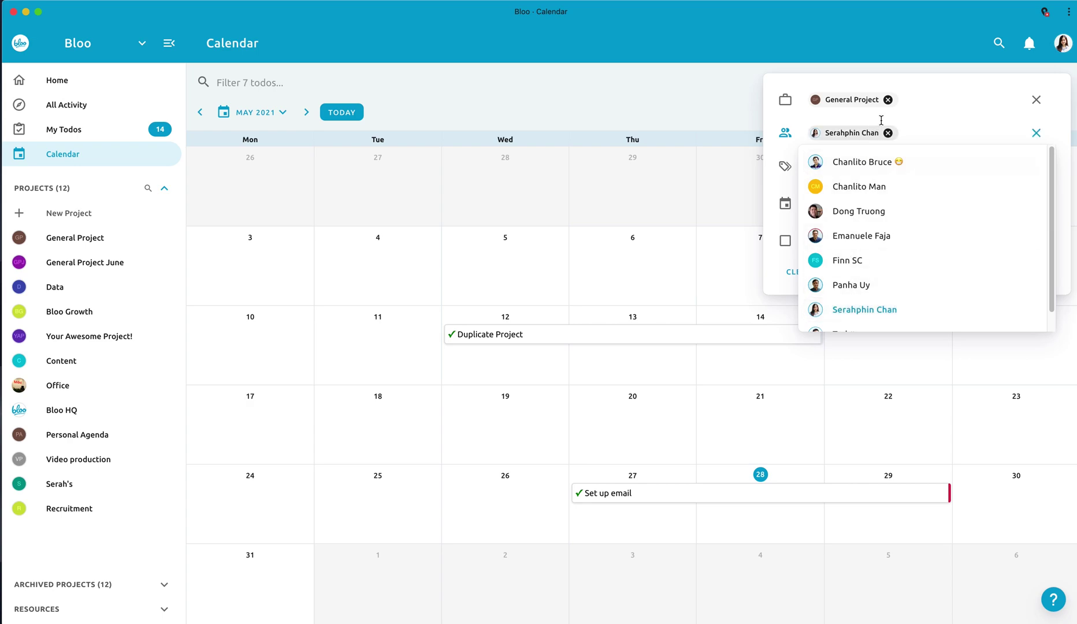
pyautogui.click(888, 99)
pyautogui.click(711, 83)
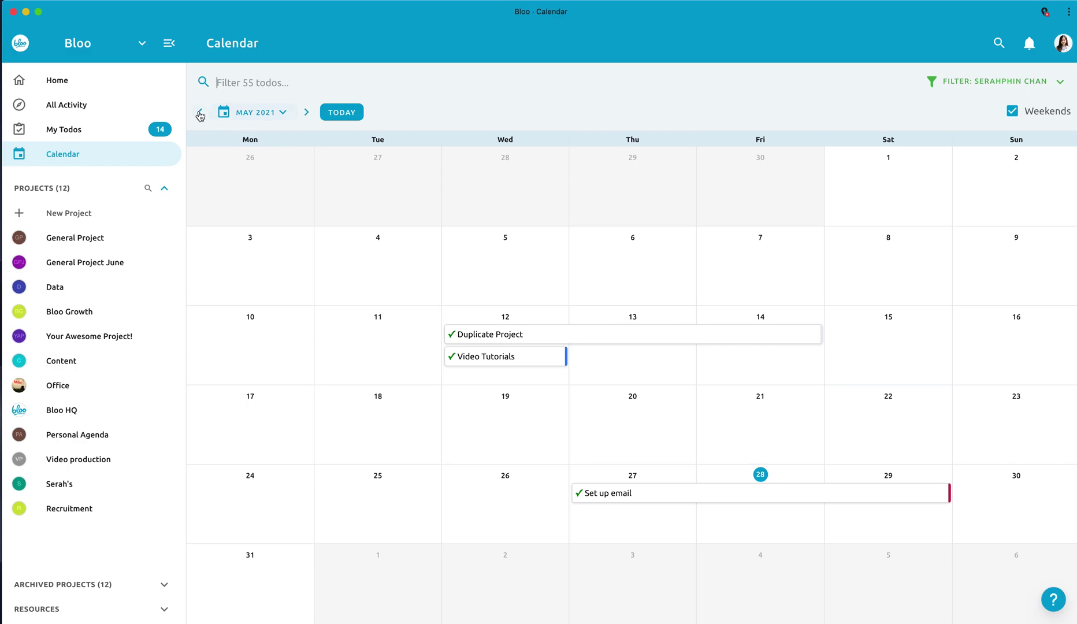
# Step the calendar back to April 2021 and forward to May, checking the filter options.
pyautogui.click(199, 113)
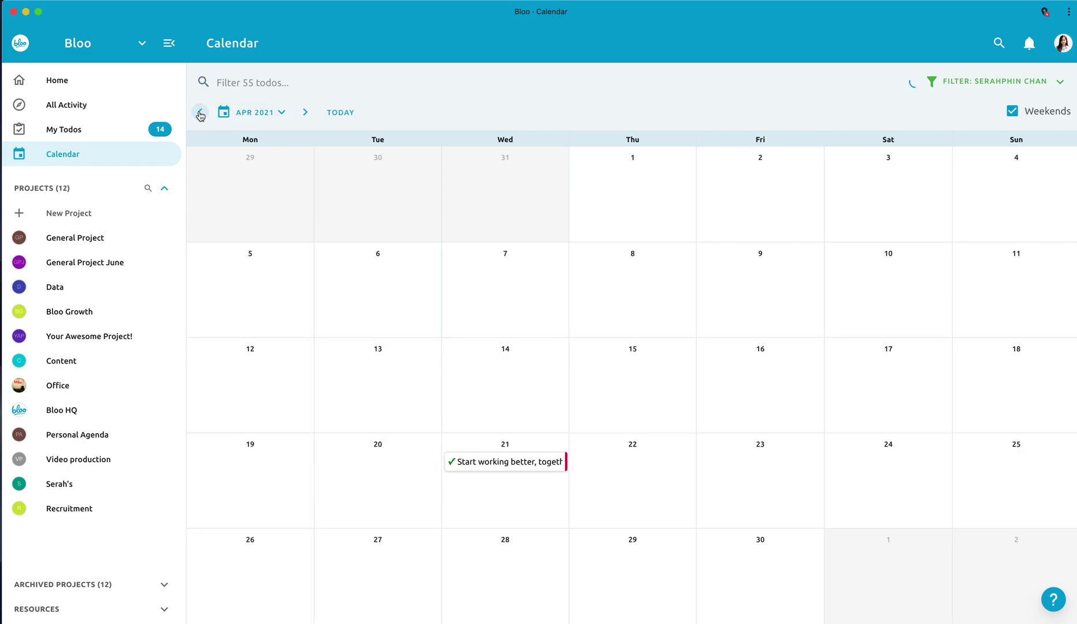
pyautogui.click(303, 112)
pyautogui.click(992, 81)
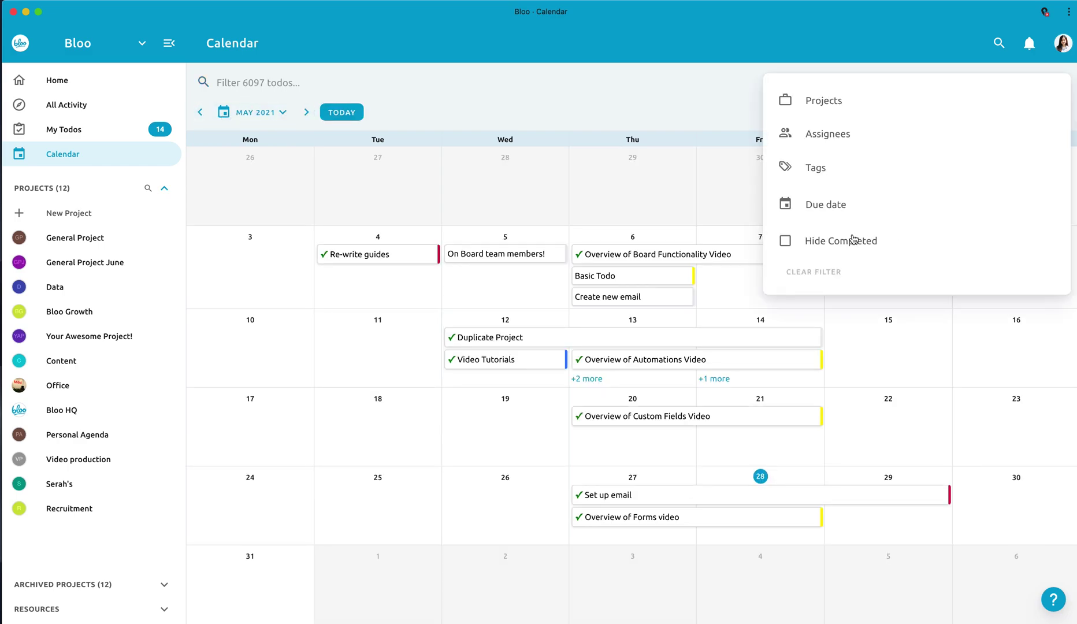
pyautogui.click(597, 73)
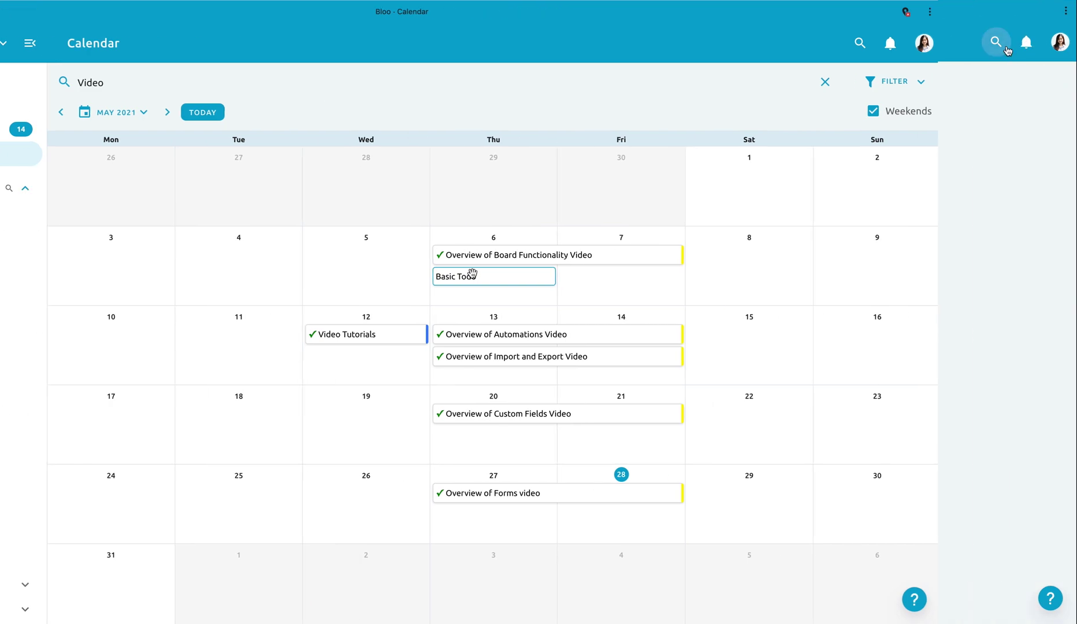
# Search for 'video', then 'Template', and open and close the User Created Templates todo.
pyautogui.click(999, 42)
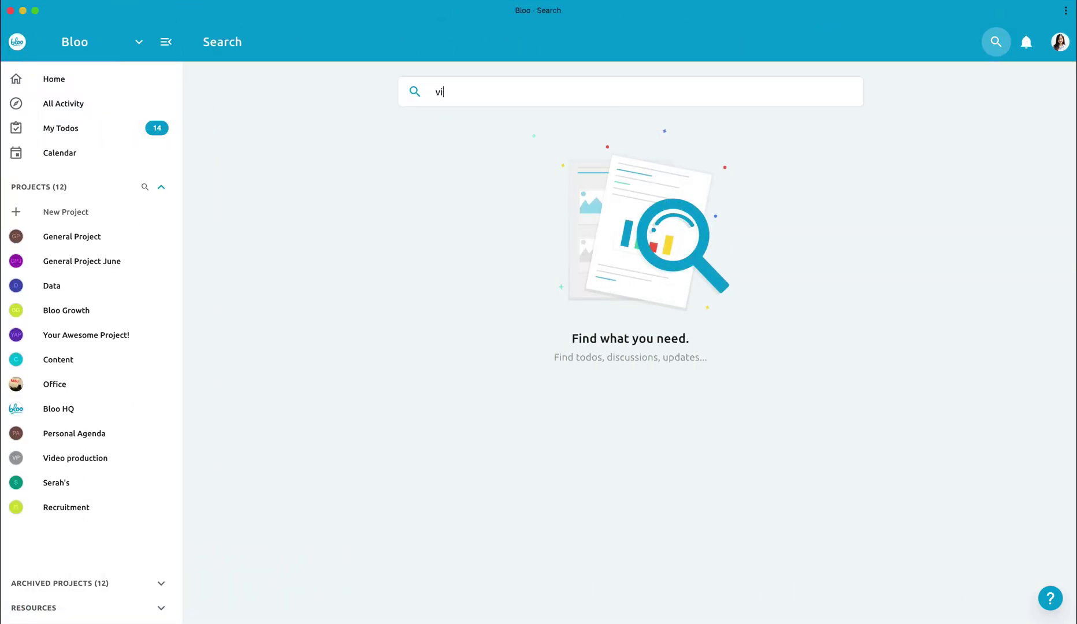
pyautogui.press('Return')
pyautogui.scroll(-2, 512, 309)
pyautogui.scroll(-3, 513, 309)
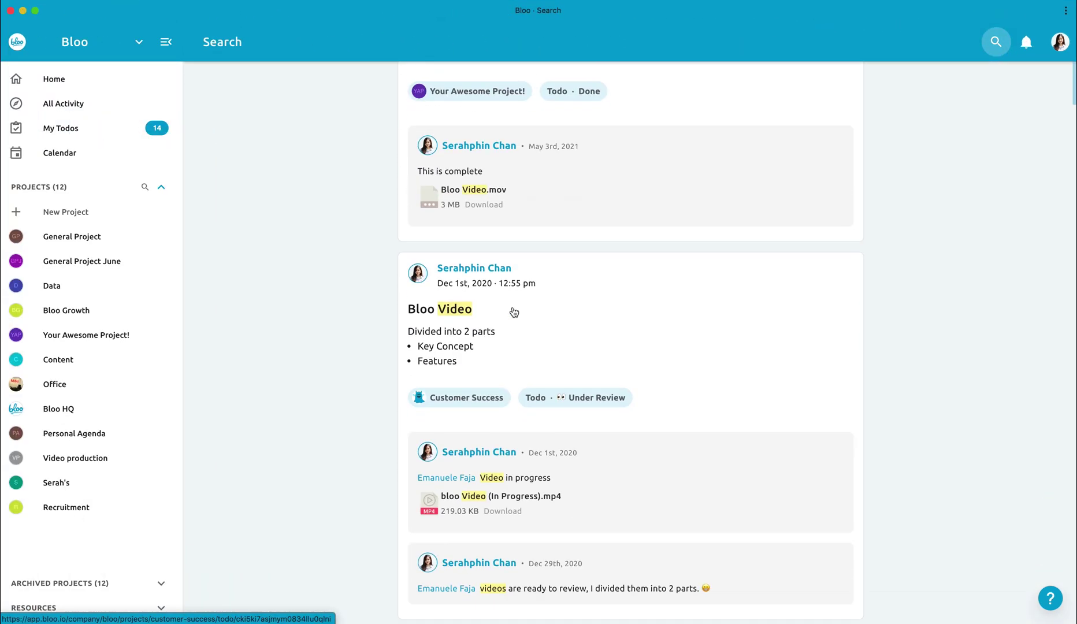
pyautogui.scroll(-4, 512, 310)
pyautogui.scroll(-3, 513, 311)
pyautogui.scroll(-2, 512, 311)
pyautogui.scroll(-3, 513, 311)
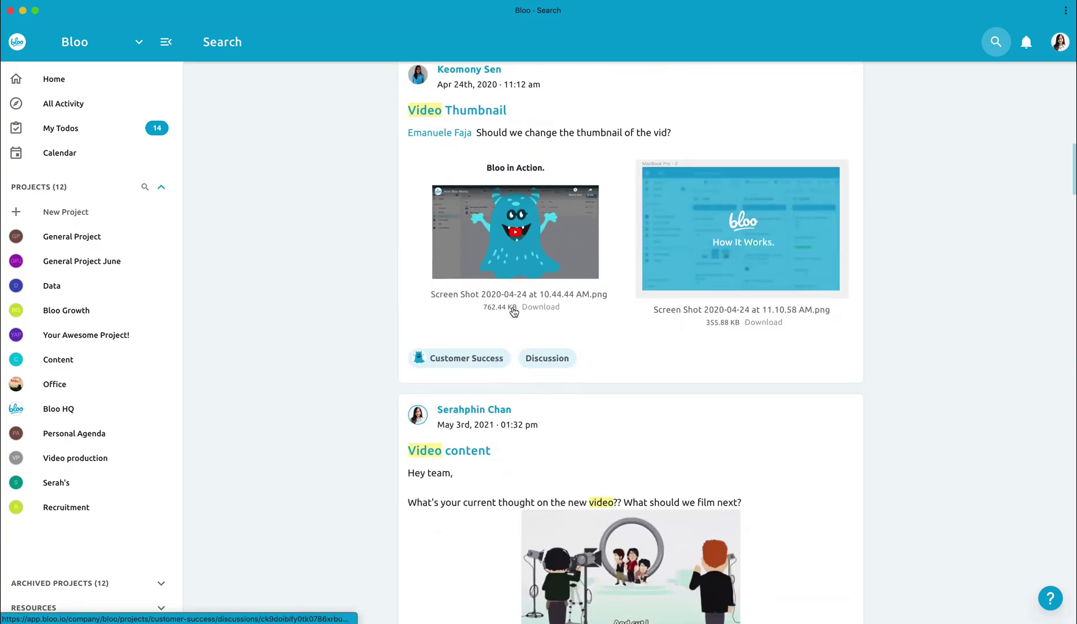
pyautogui.scroll(-3, 512, 311)
pyautogui.scroll(3, 512, 312)
pyautogui.scroll(3, 512, 312)
pyautogui.scroll(3, 513, 312)
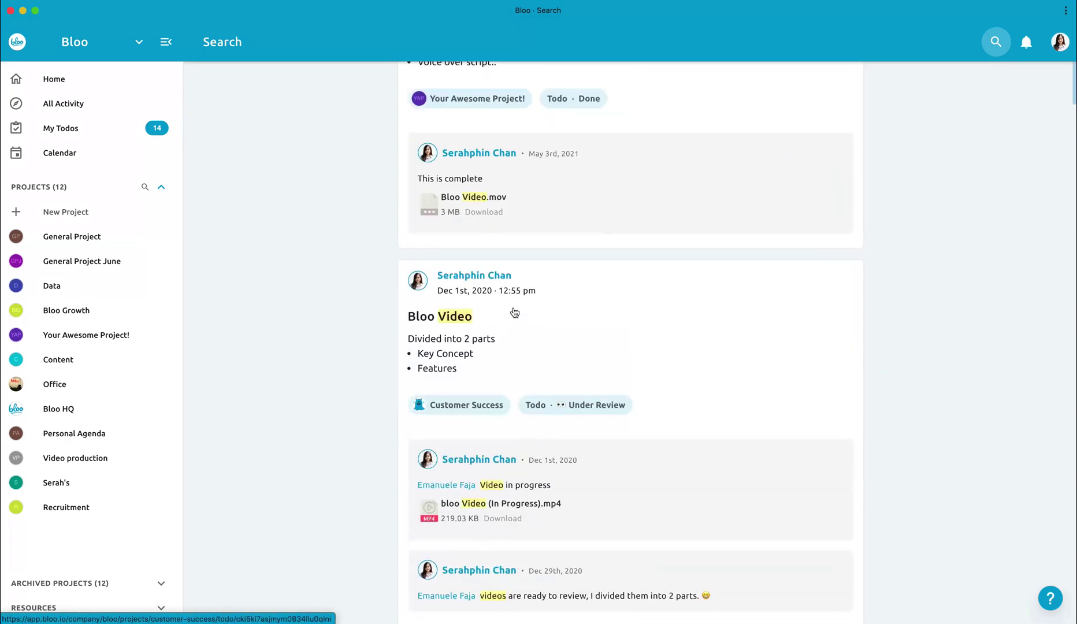
pyautogui.scroll(3, 514, 313)
pyautogui.scroll(1, 514, 312)
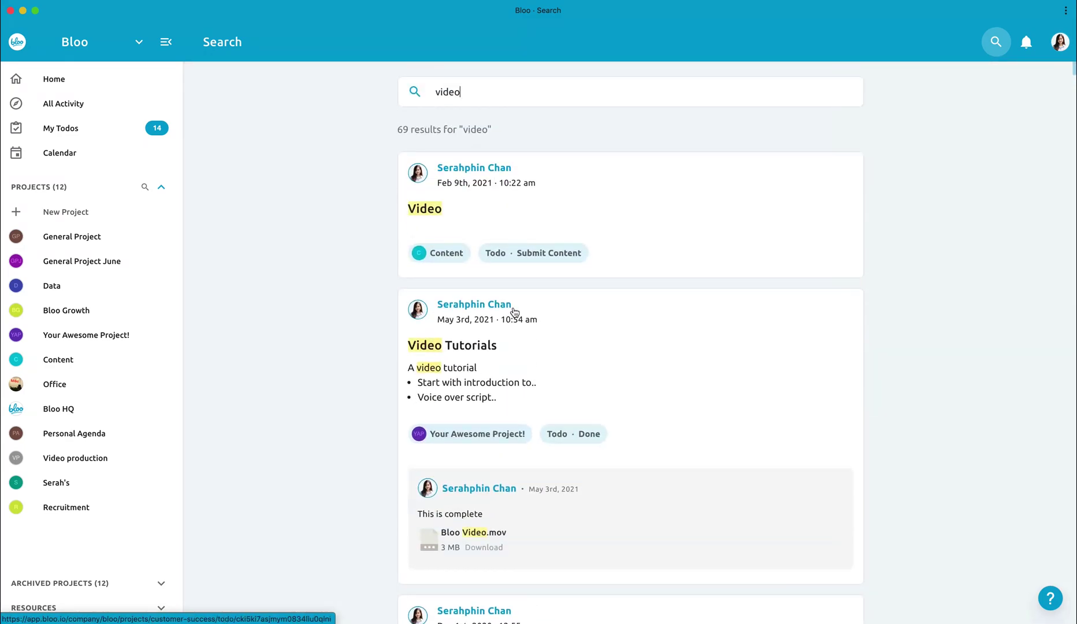
pyautogui.doubleClick(475, 97)
pyautogui.write('Template')
pyautogui.scroll(-1, 553, 308)
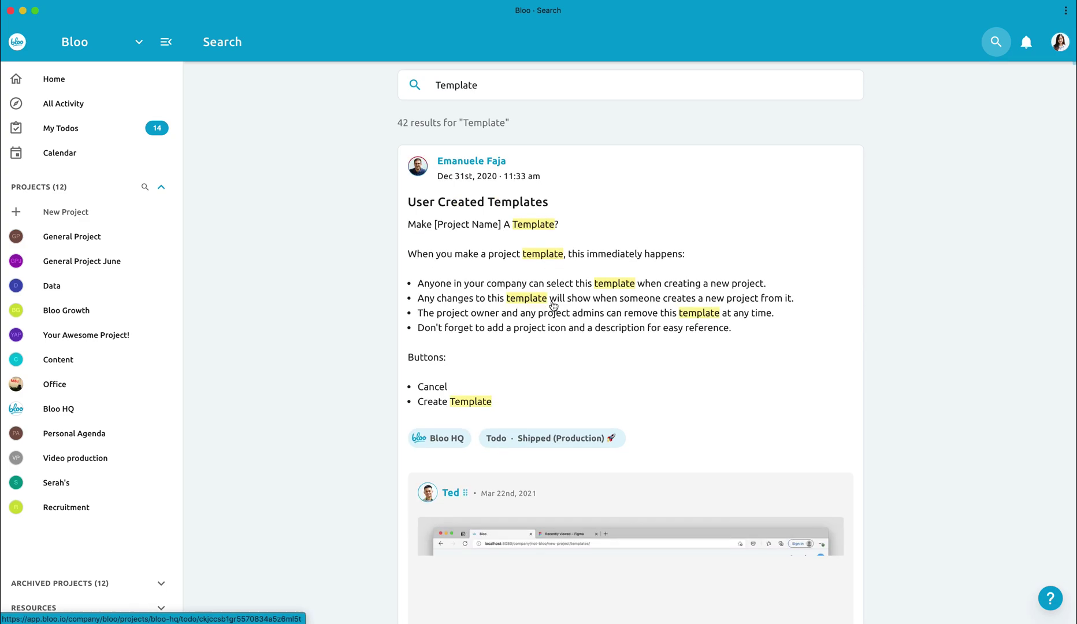
pyautogui.click(554, 307)
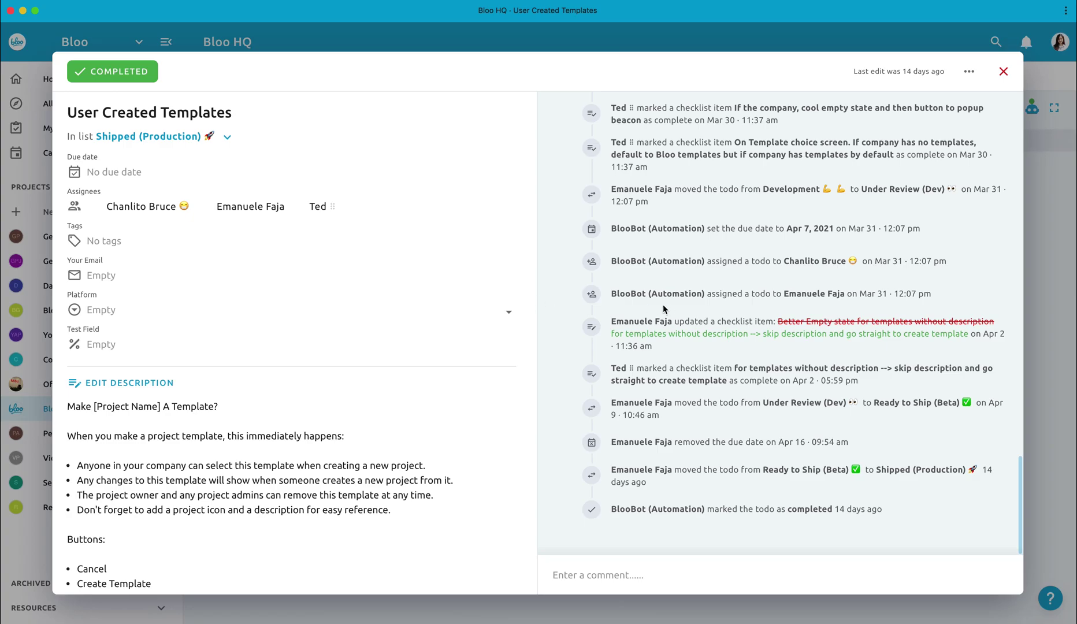
pyautogui.scroll(-5, 474, 347)
pyautogui.scroll(-1, 475, 347)
pyautogui.scroll(6, 474, 349)
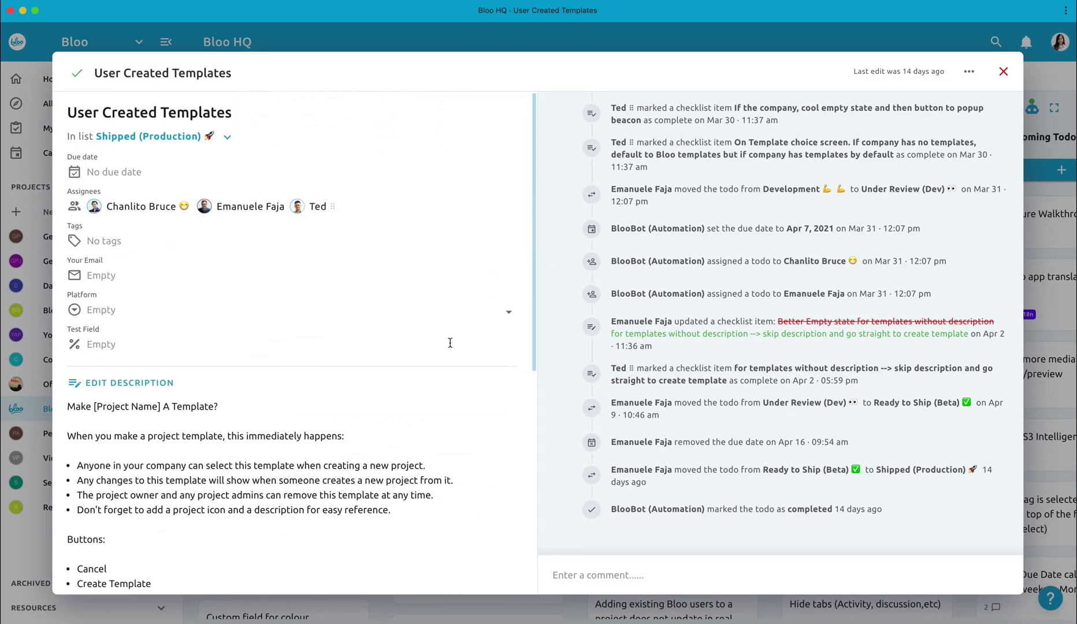
pyautogui.click(37, 250)
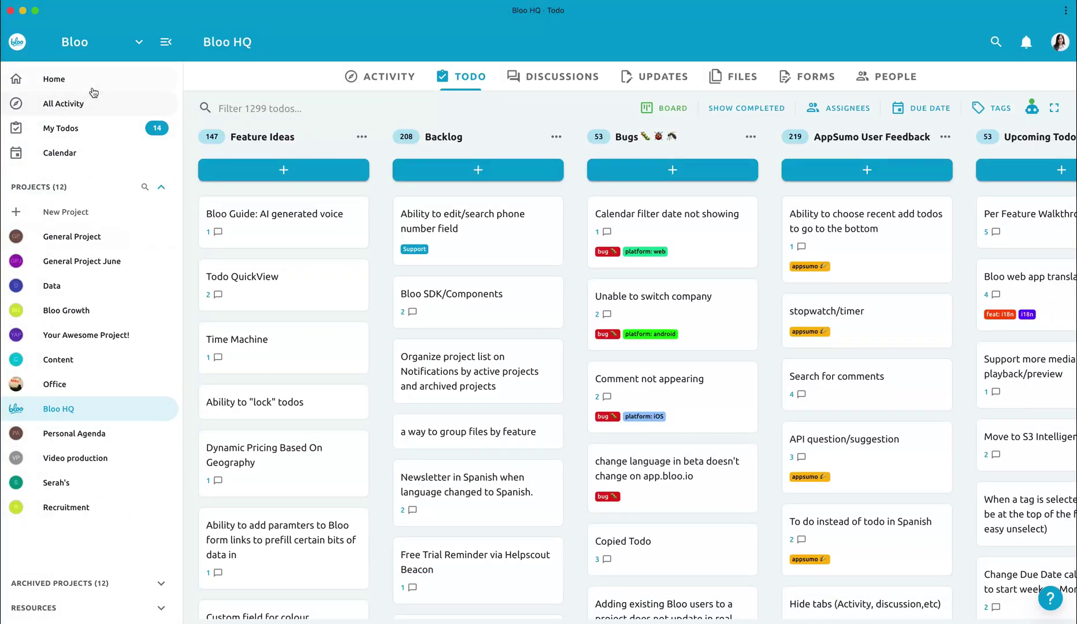
pyautogui.click(54, 79)
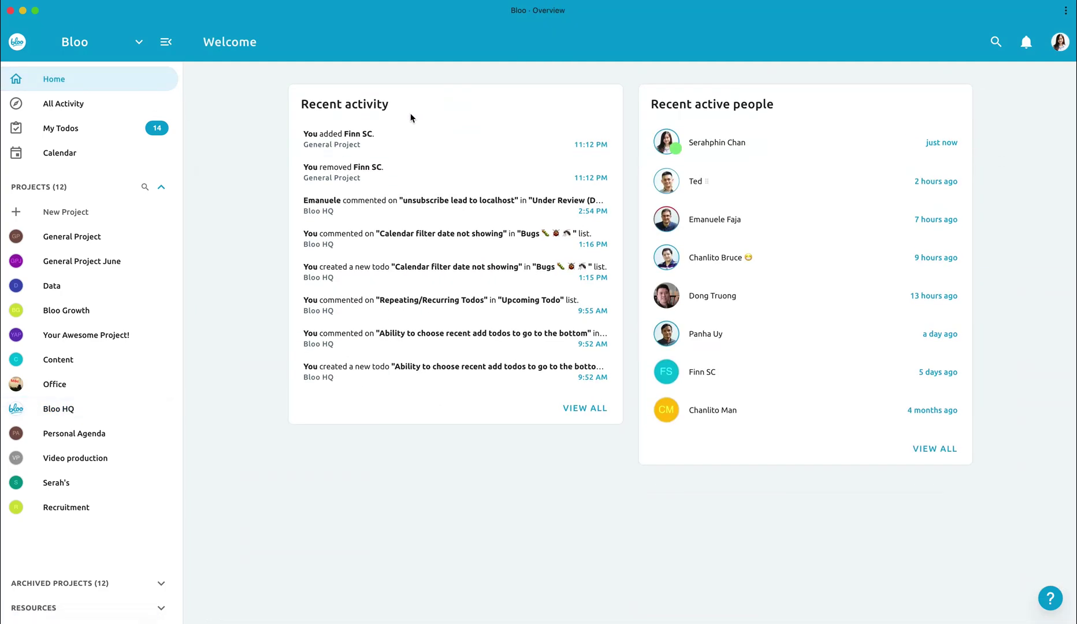
pyautogui.click(1027, 51)
pyautogui.scroll(-5, 913, 140)
pyautogui.scroll(-3, 913, 142)
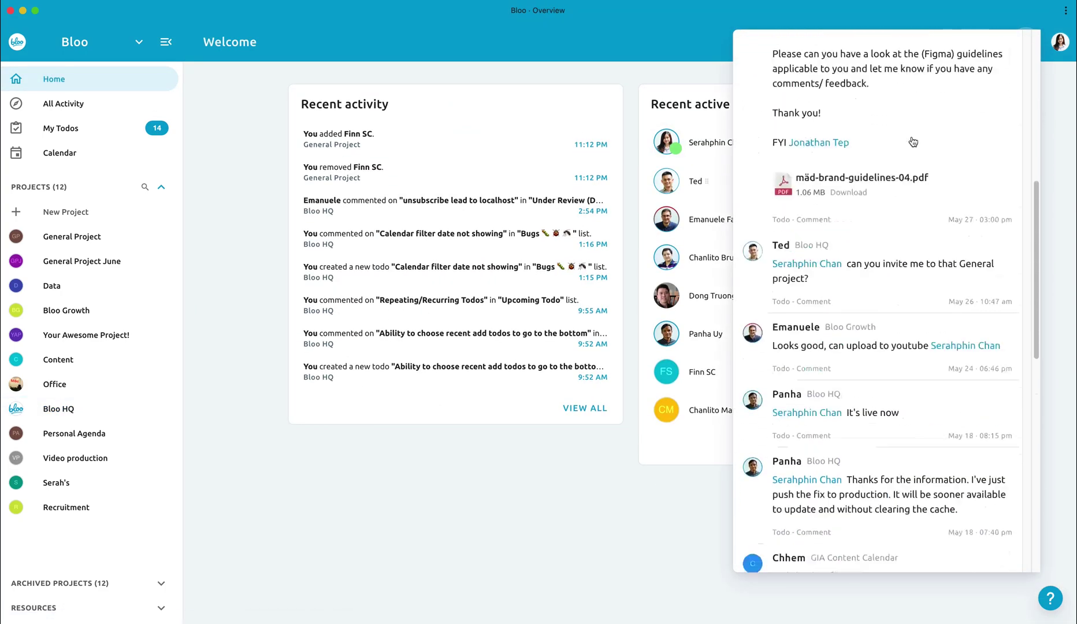
pyautogui.scroll(-4, 913, 142)
pyautogui.scroll(-4, 913, 141)
pyautogui.scroll(7, 913, 141)
pyautogui.scroll(7, 913, 143)
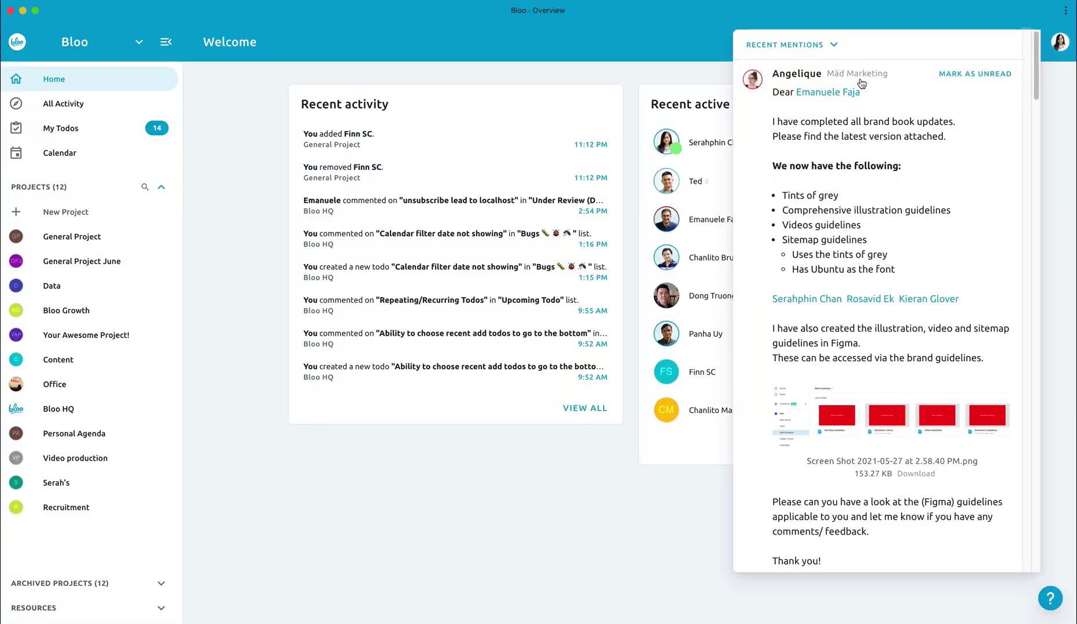
pyautogui.scroll(-3, 826, 88)
pyautogui.scroll(3, 826, 90)
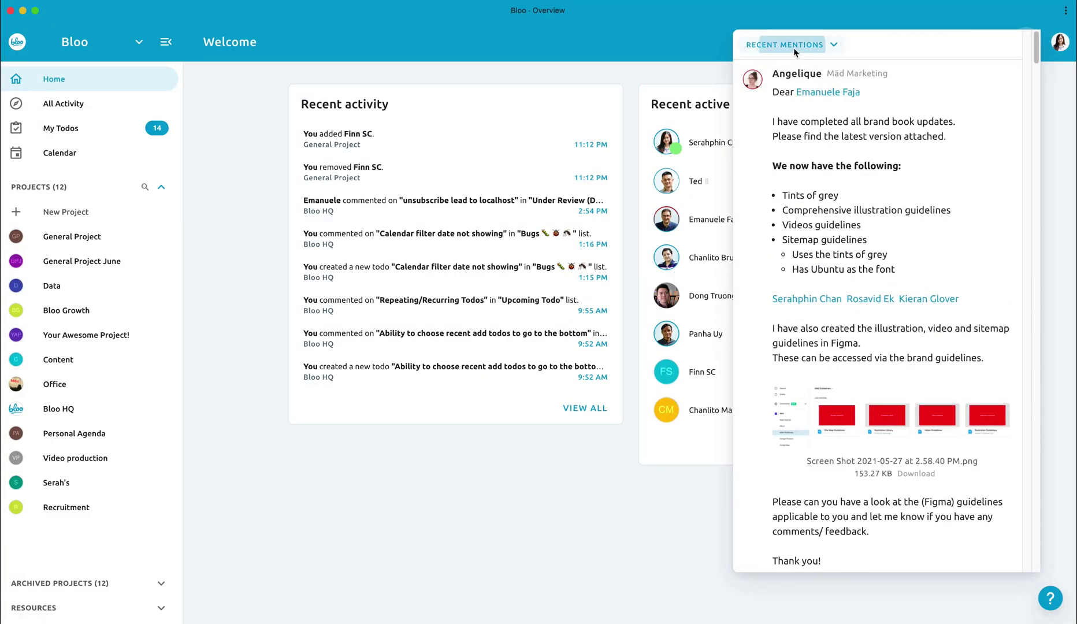
pyautogui.click(793, 47)
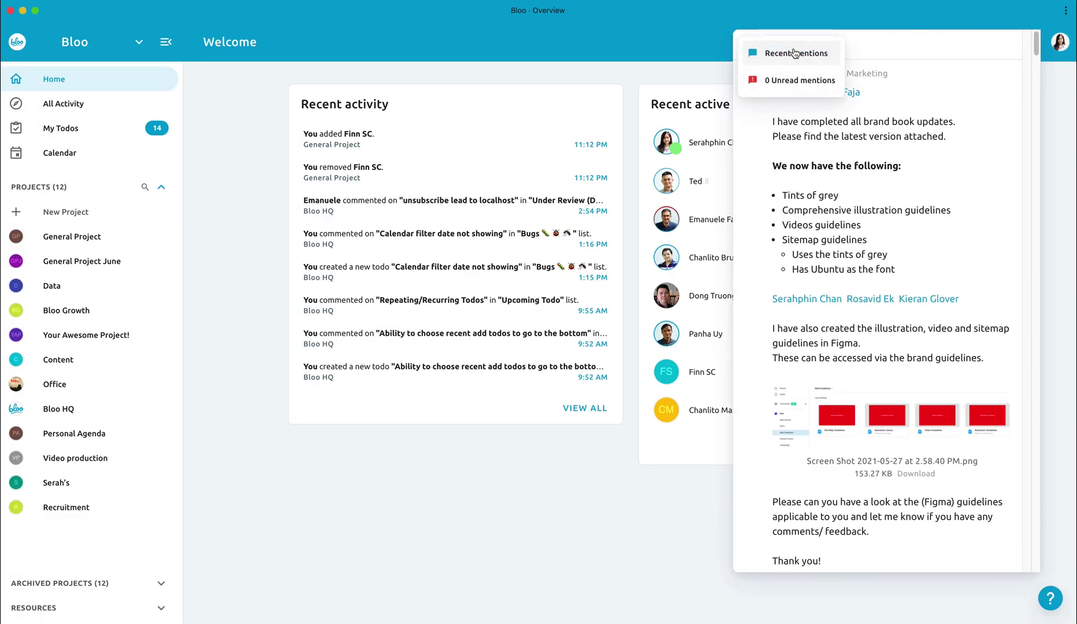
pyautogui.click(800, 81)
pyautogui.click(791, 53)
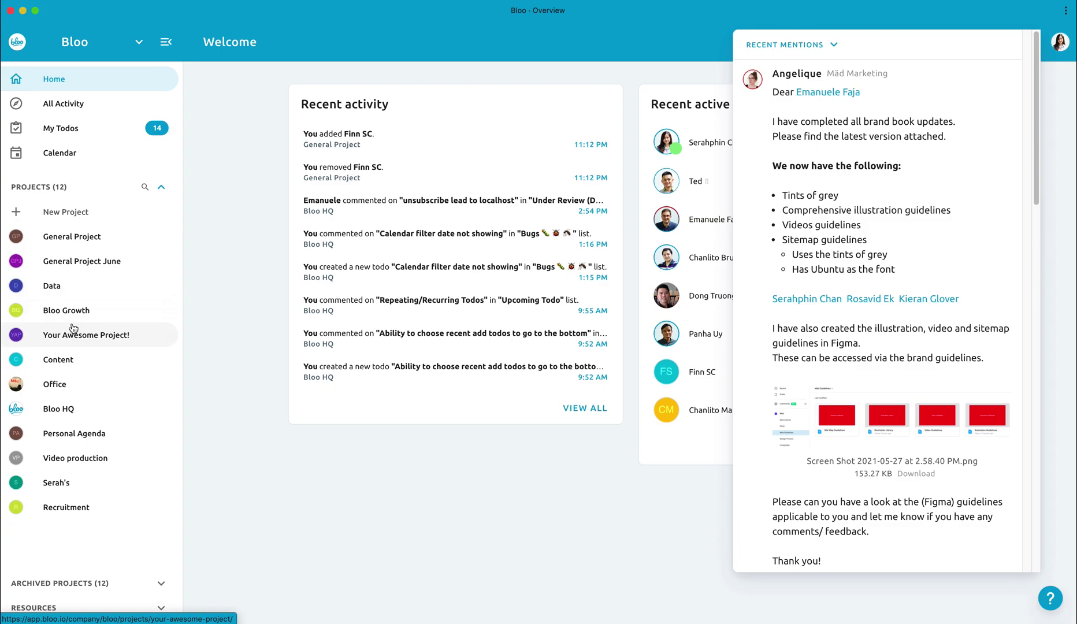
pyautogui.click(387, 492)
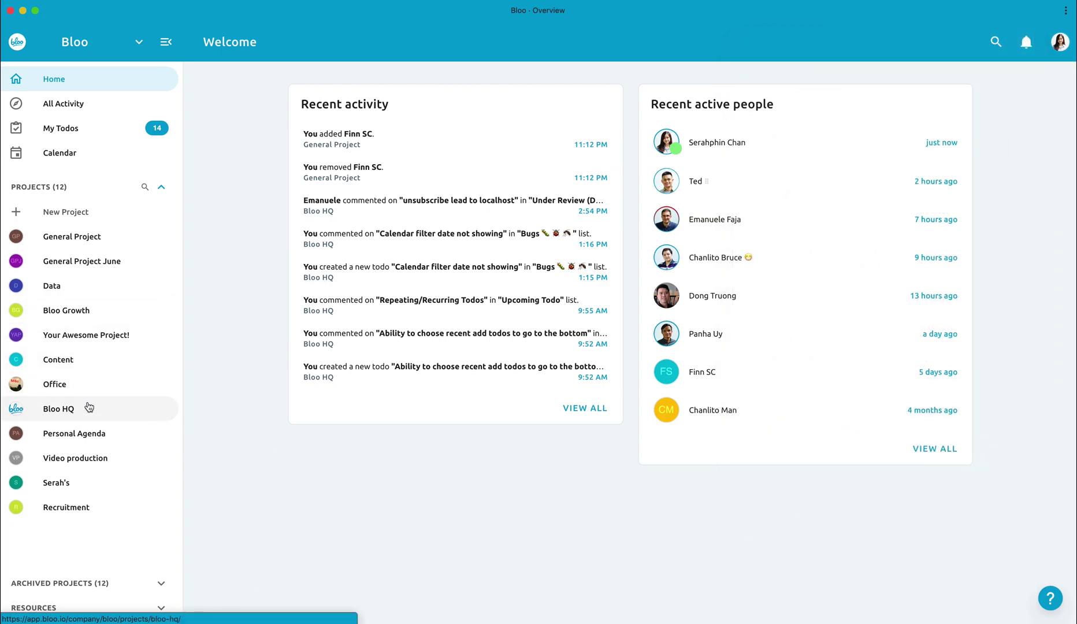
pyautogui.click(89, 408)
pyautogui.click(1027, 44)
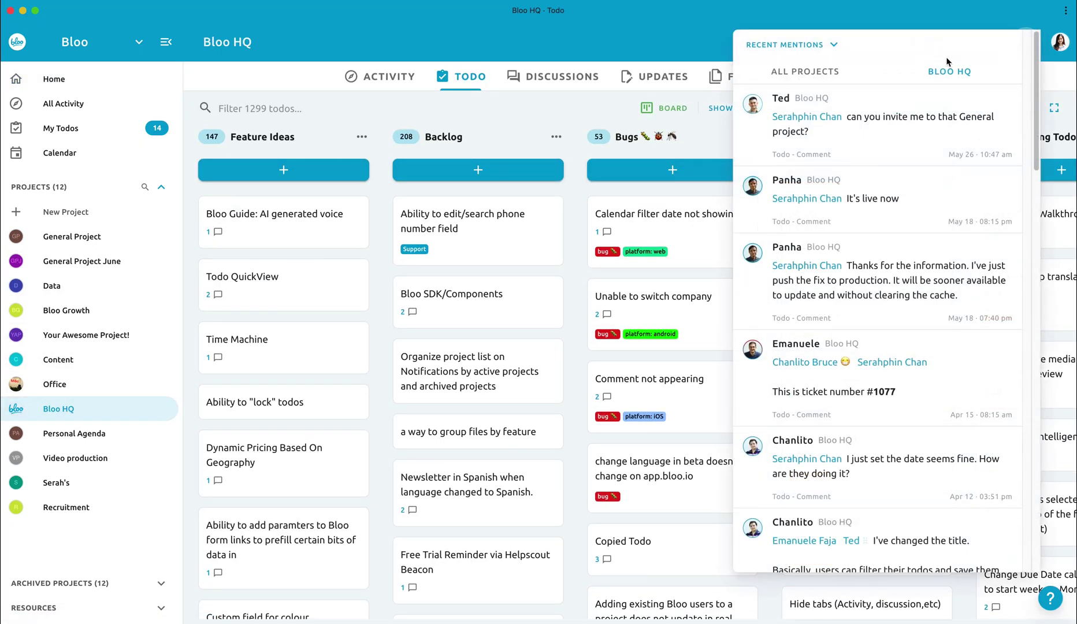
pyautogui.click(833, 72)
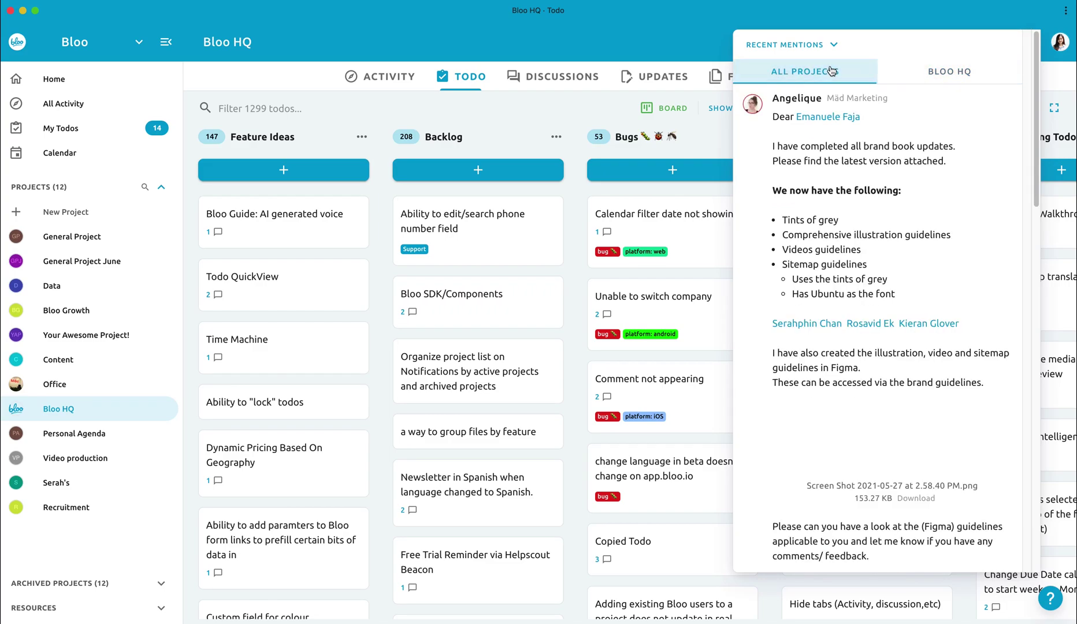
pyautogui.click(935, 73)
pyautogui.scroll(-1, 841, 235)
pyautogui.scroll(-5, 842, 236)
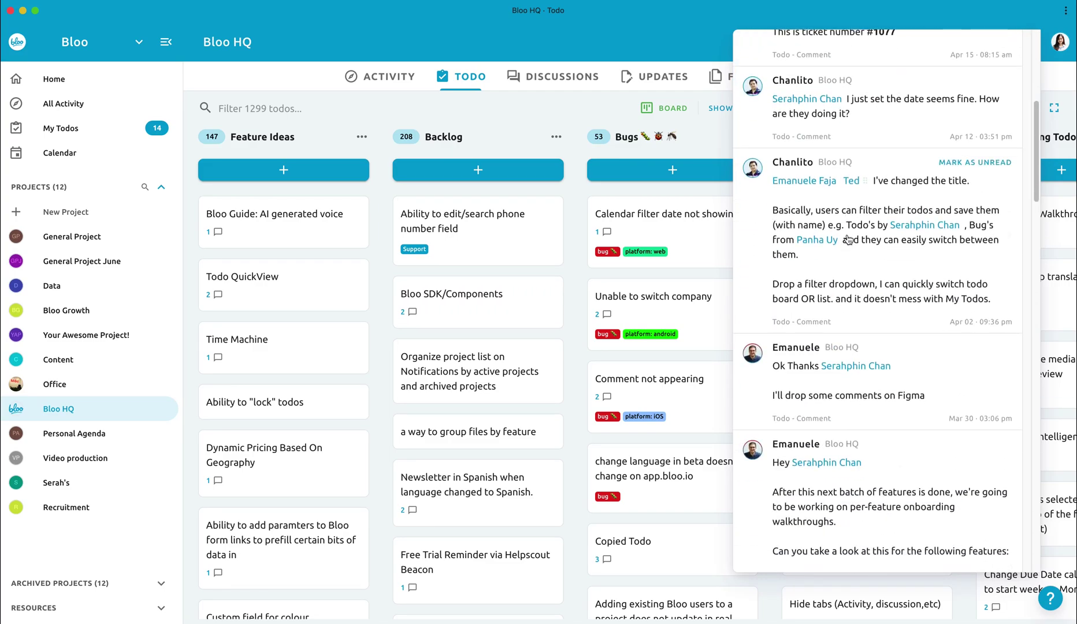
pyautogui.scroll(2, 846, 240)
pyautogui.scroll(3, 847, 239)
pyautogui.scroll(-6, 847, 239)
pyautogui.scroll(6, 846, 239)
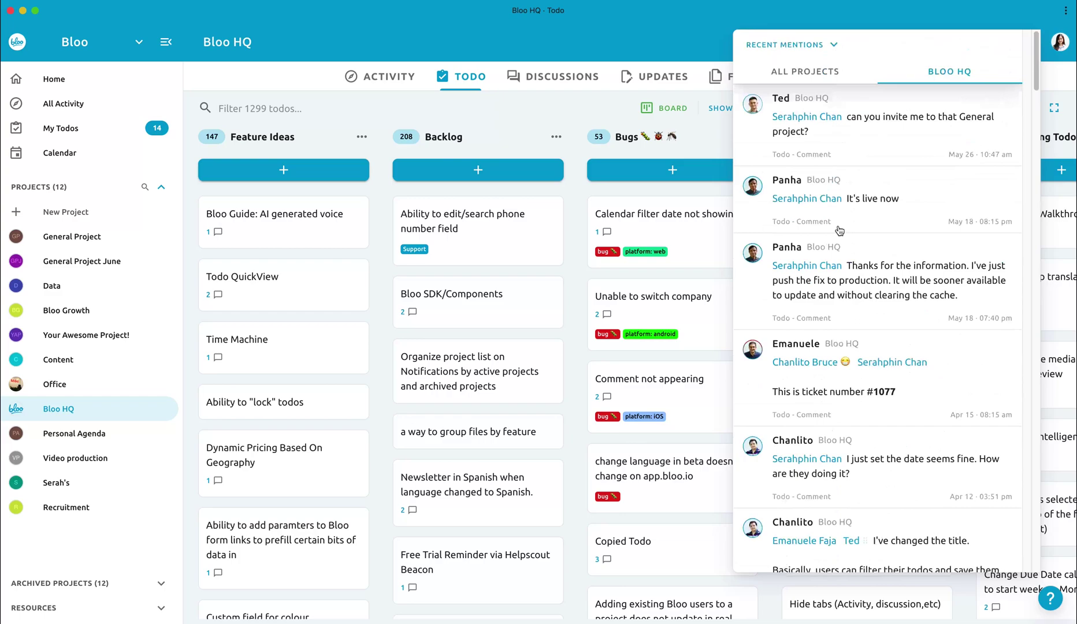
pyautogui.click(585, 100)
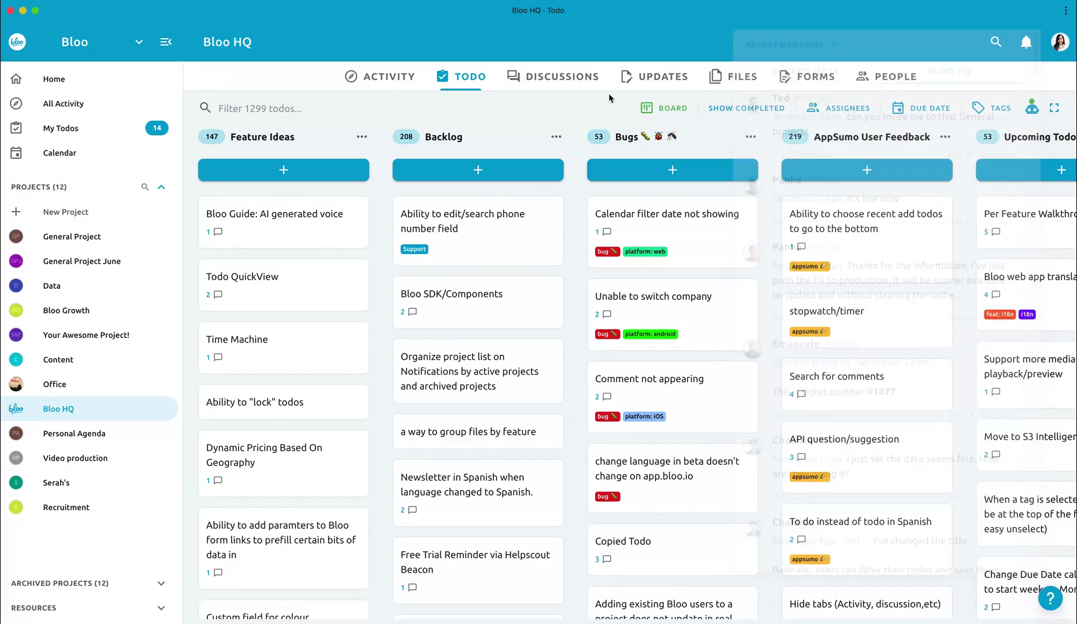
pyautogui.click(1057, 50)
pyautogui.click(1063, 53)
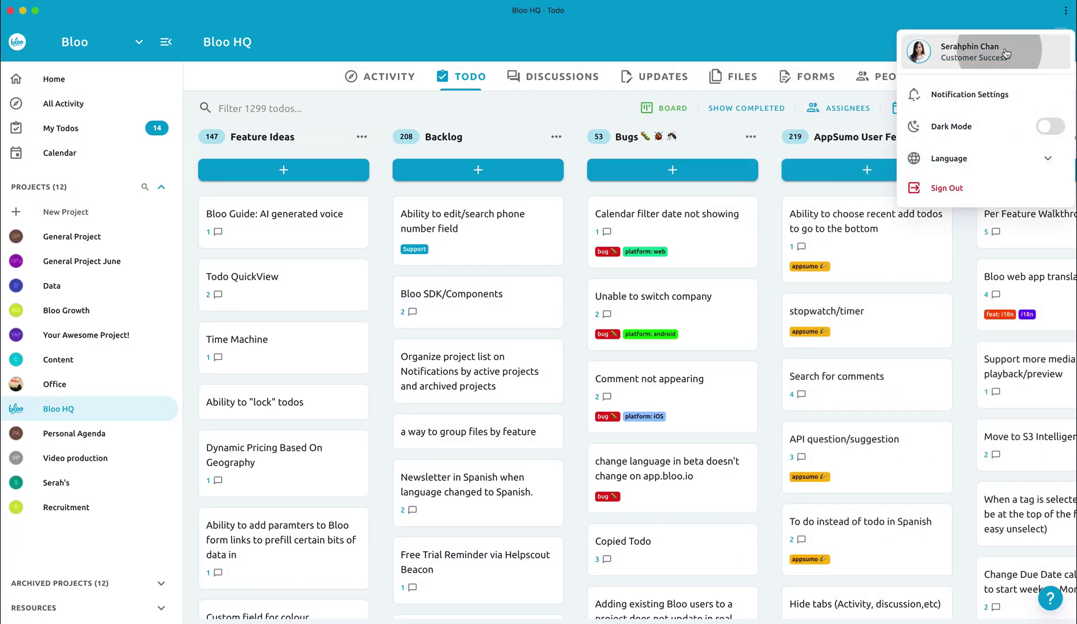
pyautogui.click(433, 235)
pyautogui.press('Tab')
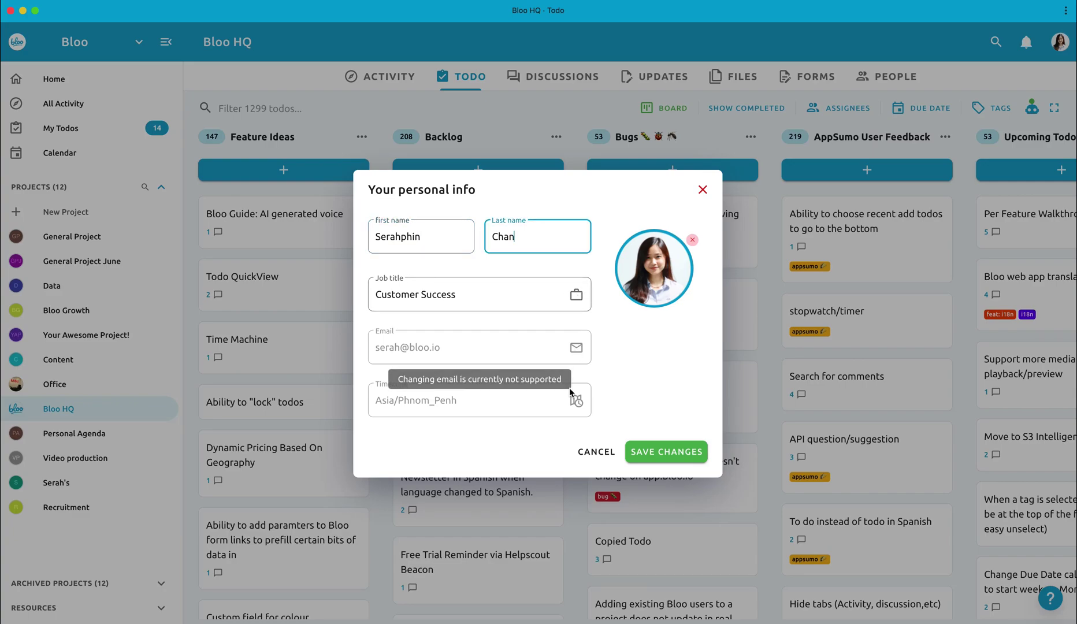
pyautogui.click(664, 452)
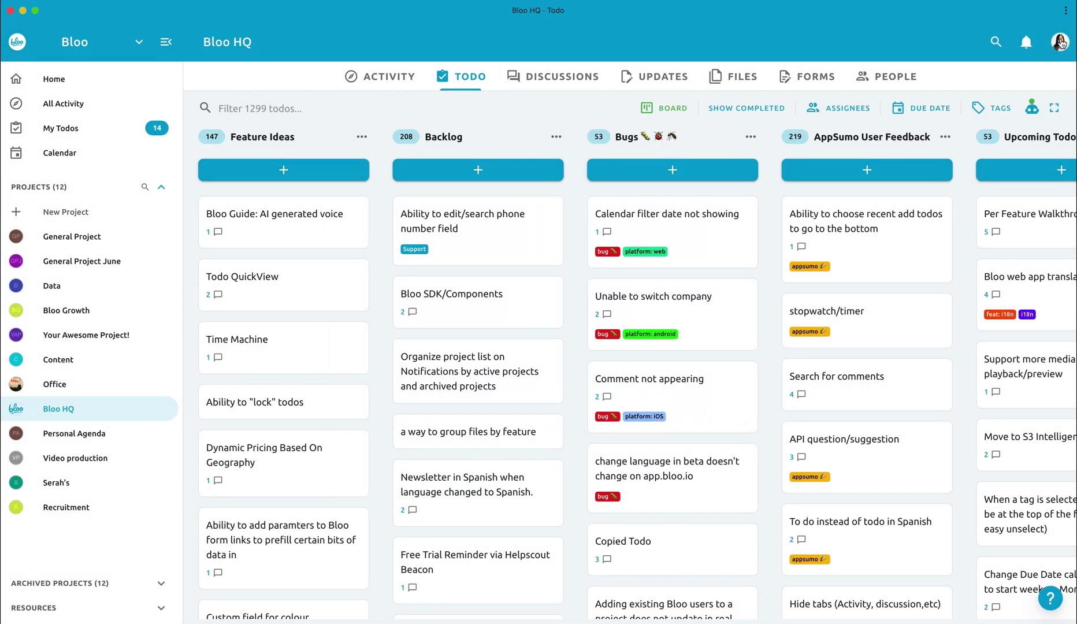
# Open Notification Settings and toggle the new-todo desktop and completed-todo email alerts.
pyautogui.click(1059, 41)
pyautogui.click(969, 97)
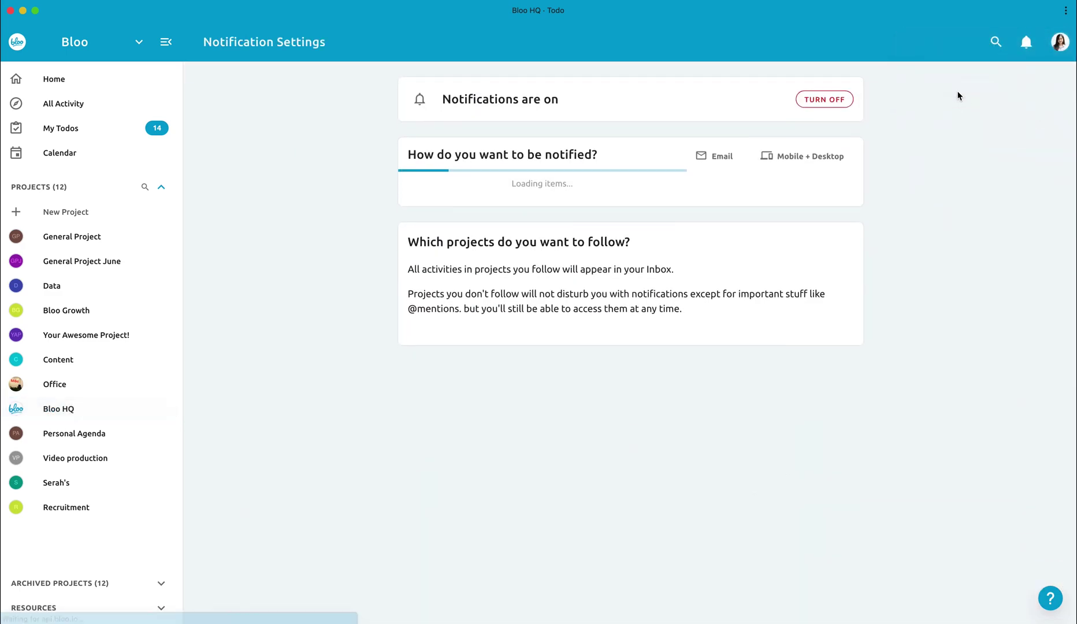
pyautogui.scroll(-3, 681, 285)
pyautogui.scroll(2, 682, 285)
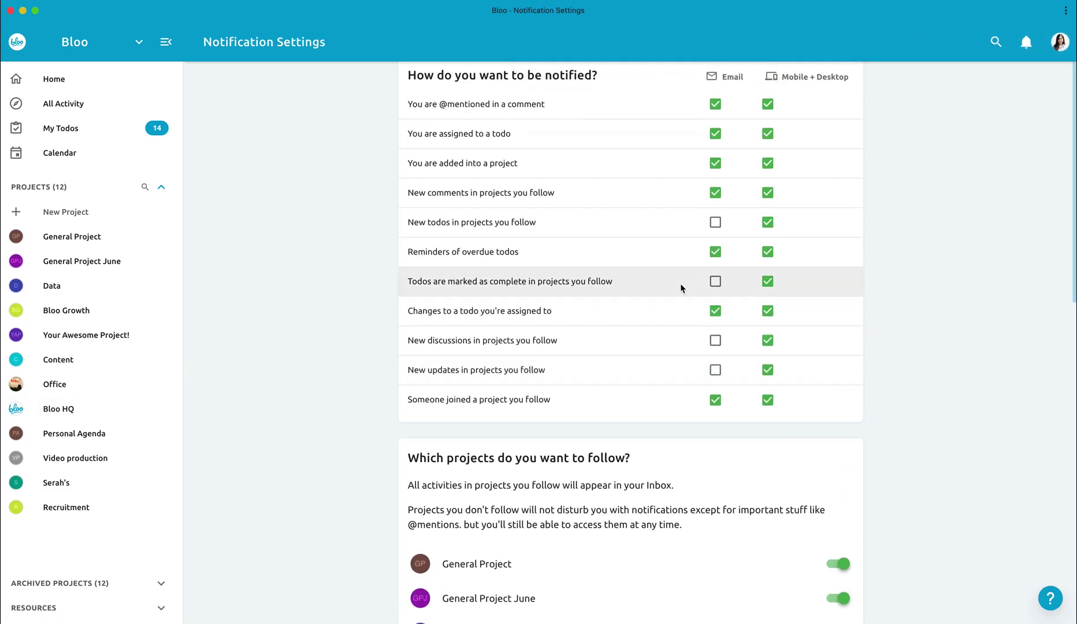
pyautogui.scroll(1, 714, 282)
pyautogui.scroll(-3, 689, 274)
pyautogui.scroll(2, 681, 283)
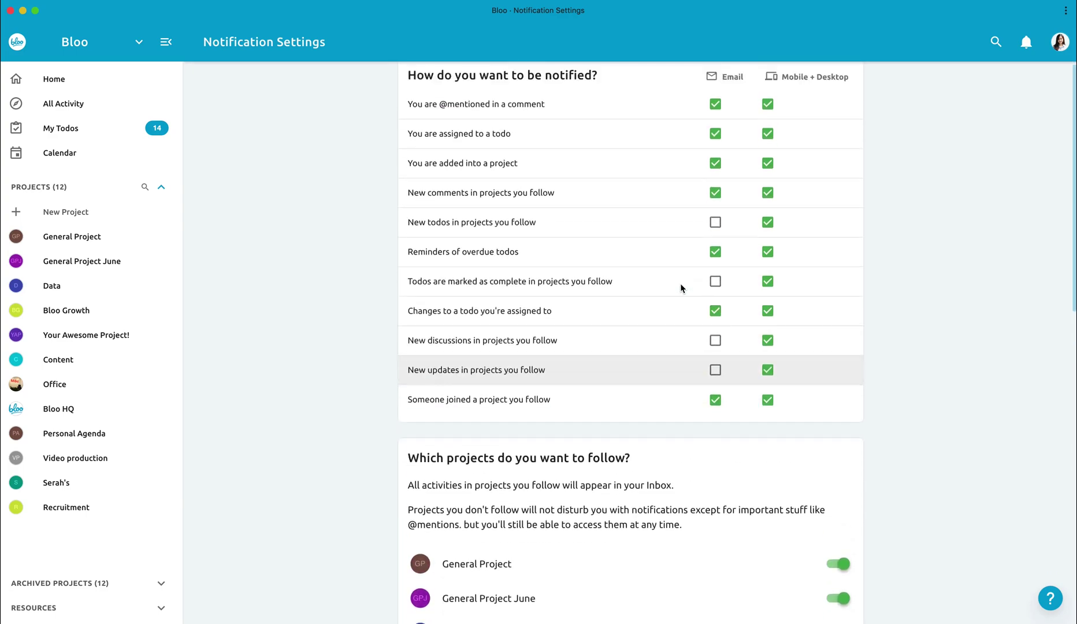
pyautogui.scroll(1, 681, 283)
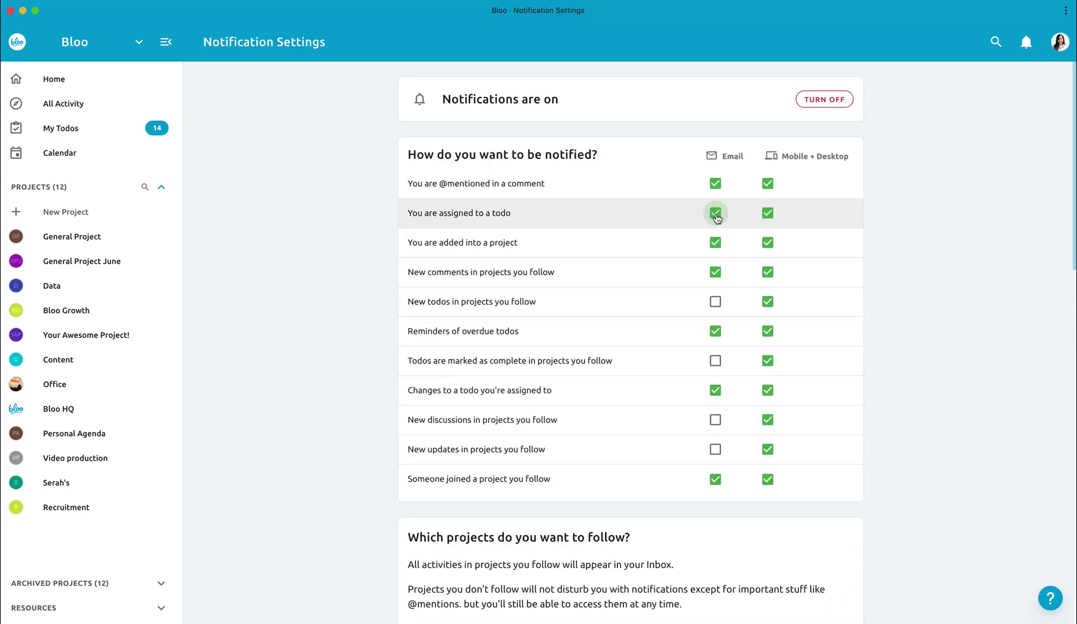
pyautogui.click(769, 303)
pyautogui.click(717, 303)
pyautogui.click(720, 363)
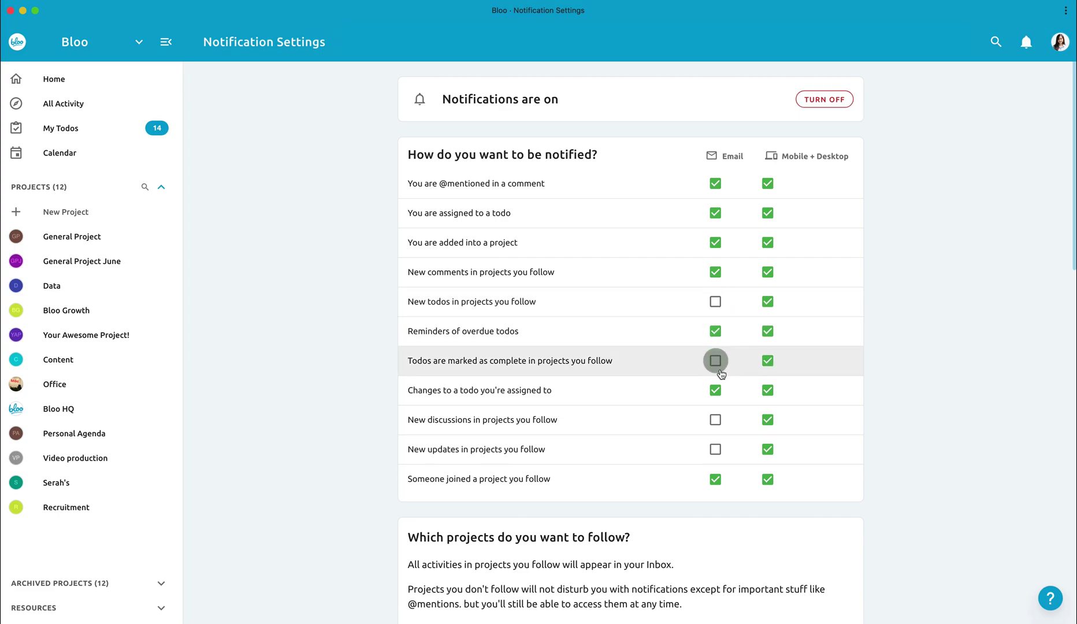
pyautogui.scroll(-5, 720, 374)
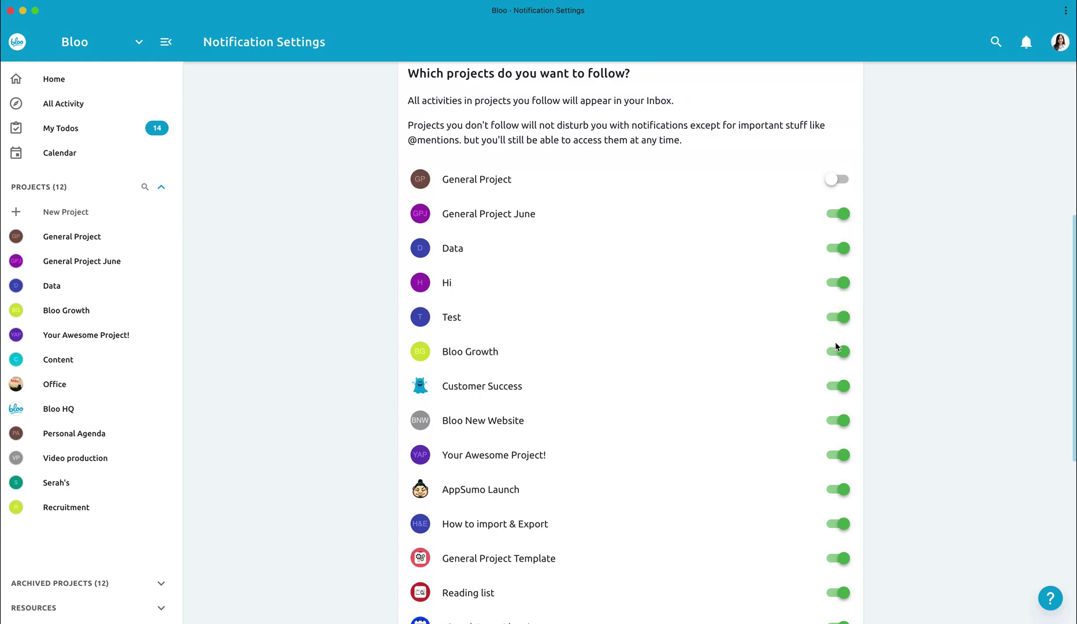
# Adjust project follows, unfollowing General Project June, Data, Test and Your Awesome Project!
pyautogui.click(838, 389)
pyautogui.click(838, 386)
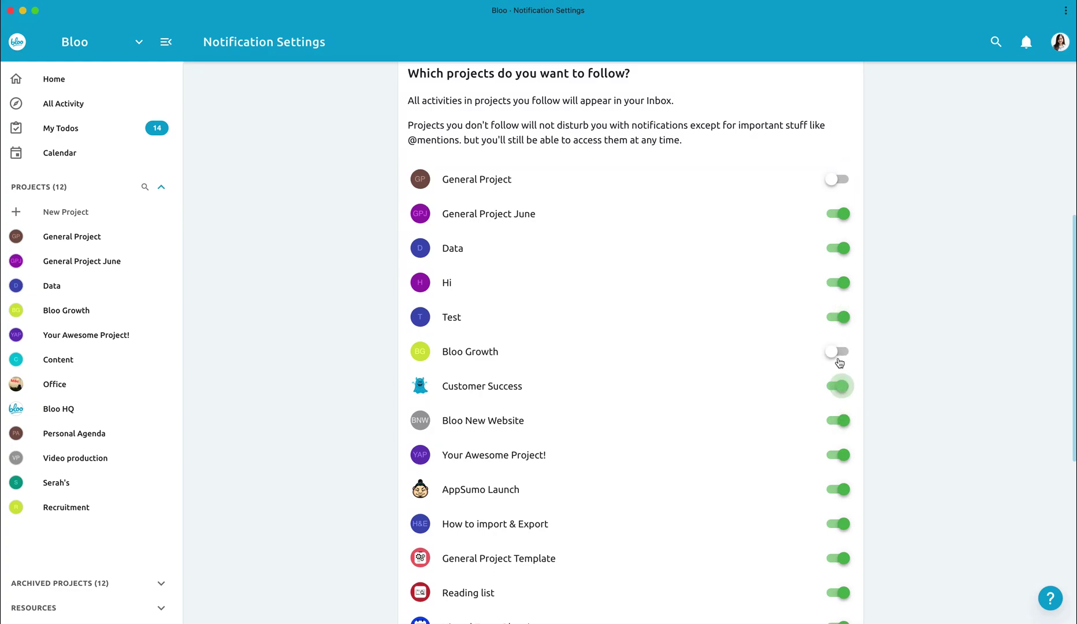
pyautogui.click(839, 352)
pyautogui.click(839, 183)
pyautogui.scroll(-4, 772, 365)
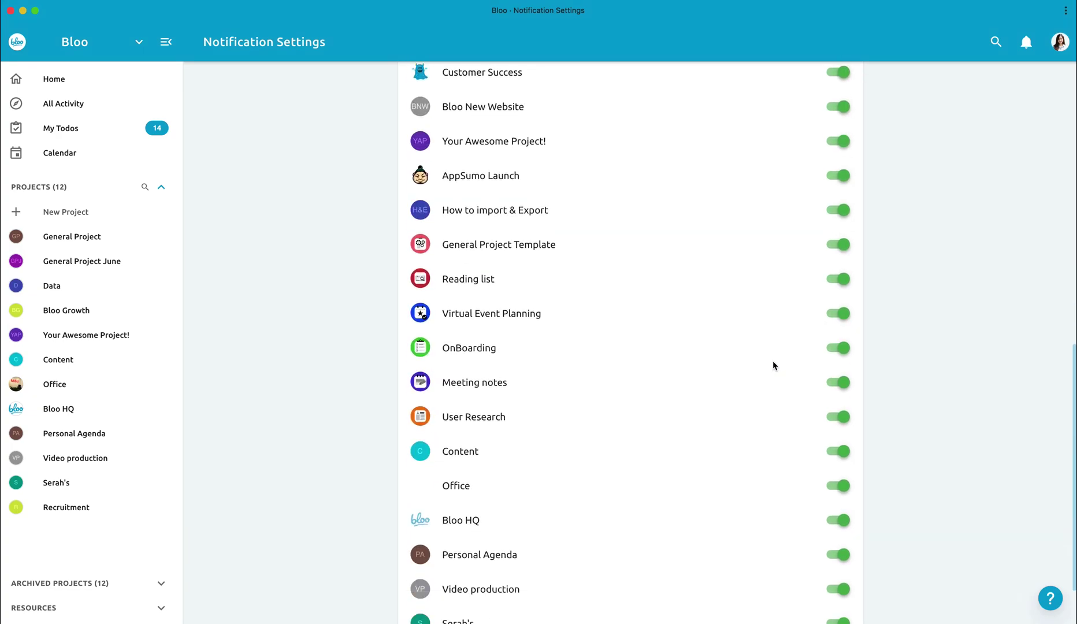
pyautogui.scroll(3, 775, 365)
pyautogui.scroll(6, 774, 365)
pyautogui.scroll(-5, 745, 296)
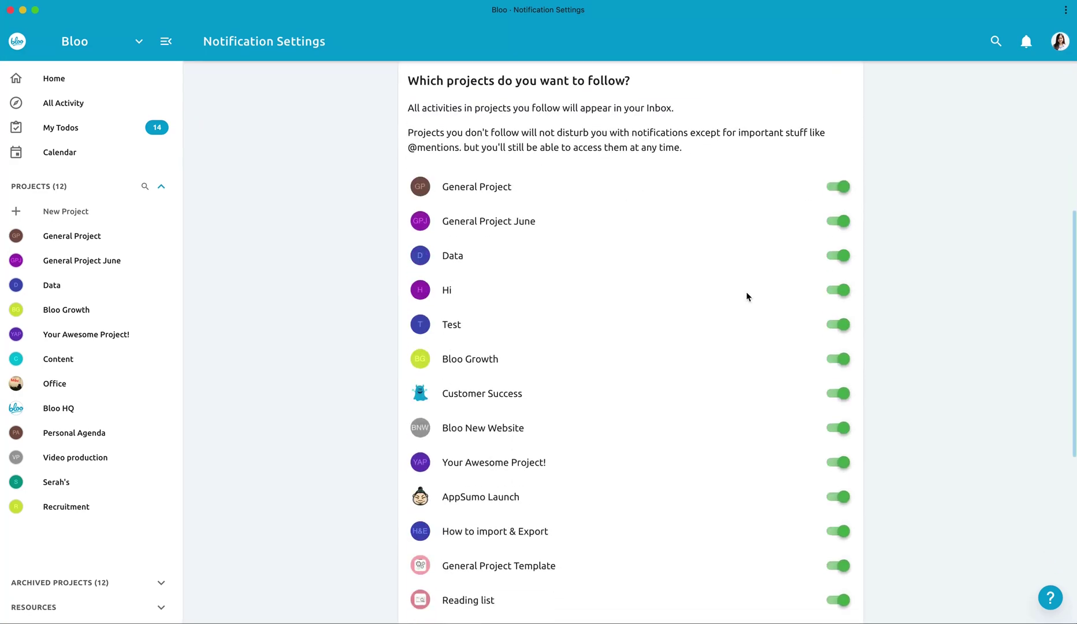
pyautogui.scroll(-1, 745, 296)
pyautogui.scroll(-3, 747, 296)
pyautogui.scroll(-1, 746, 297)
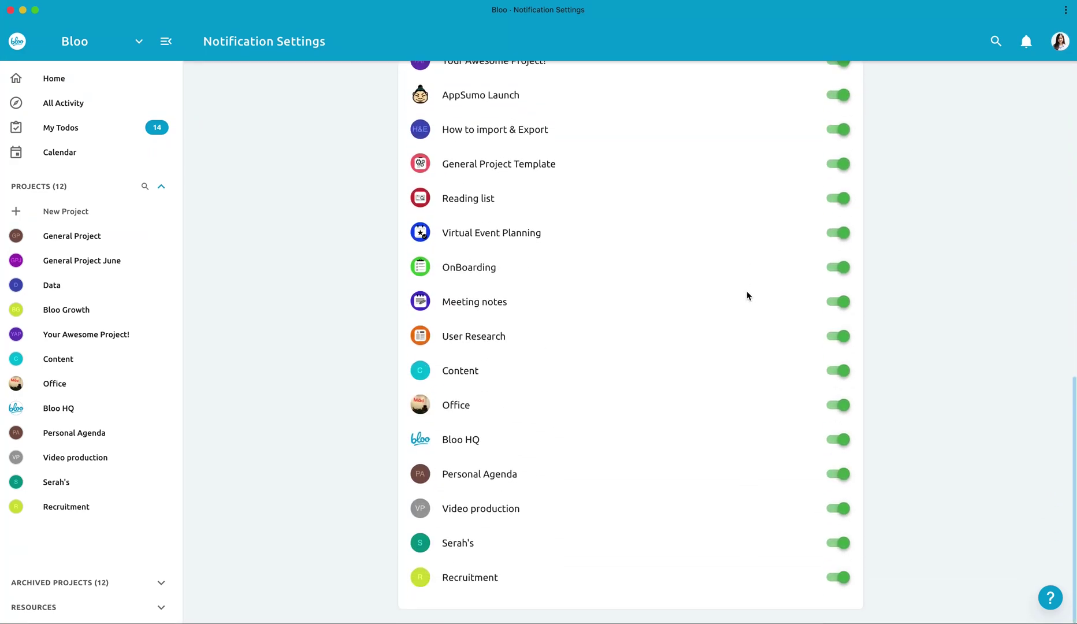
pyautogui.scroll(5, 748, 297)
pyautogui.scroll(6, 747, 297)
pyautogui.scroll(1, 758, 302)
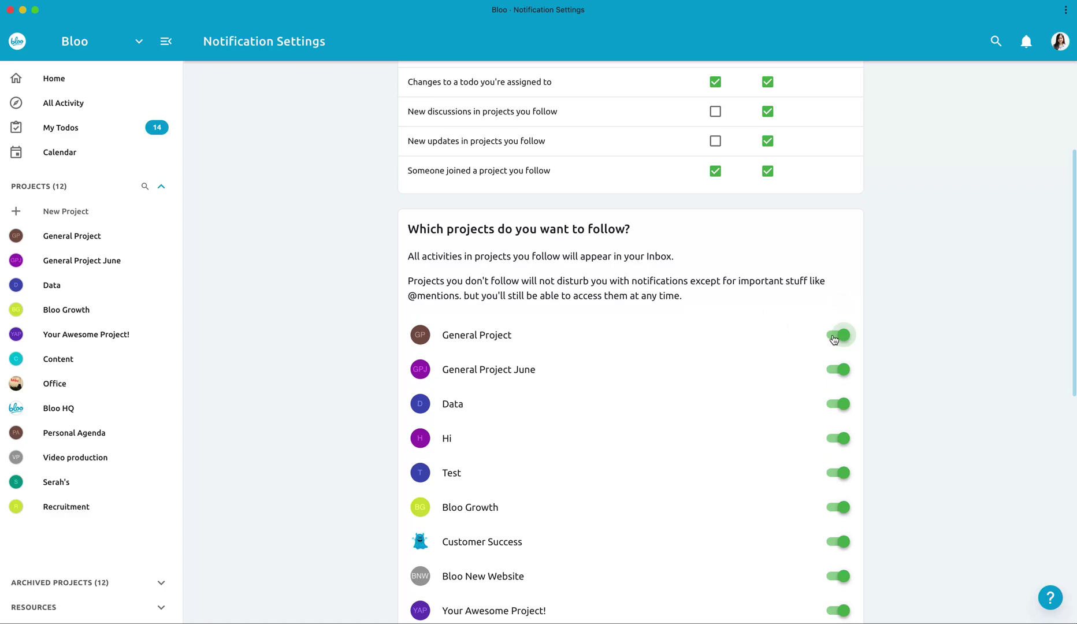
pyautogui.click(838, 370)
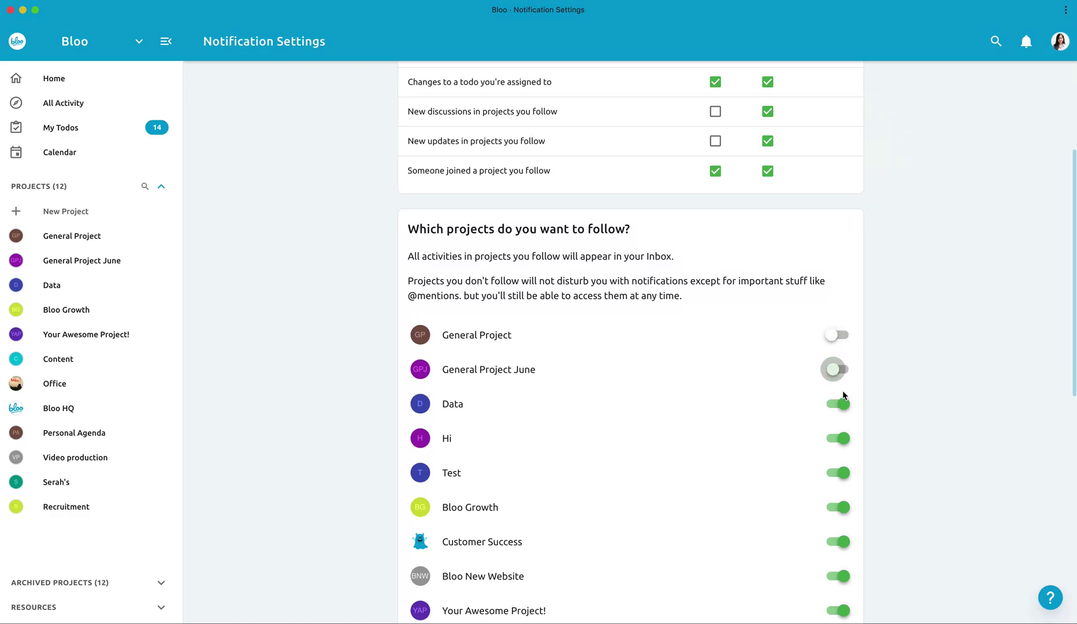
pyautogui.click(839, 405)
pyautogui.scroll(-1, 842, 472)
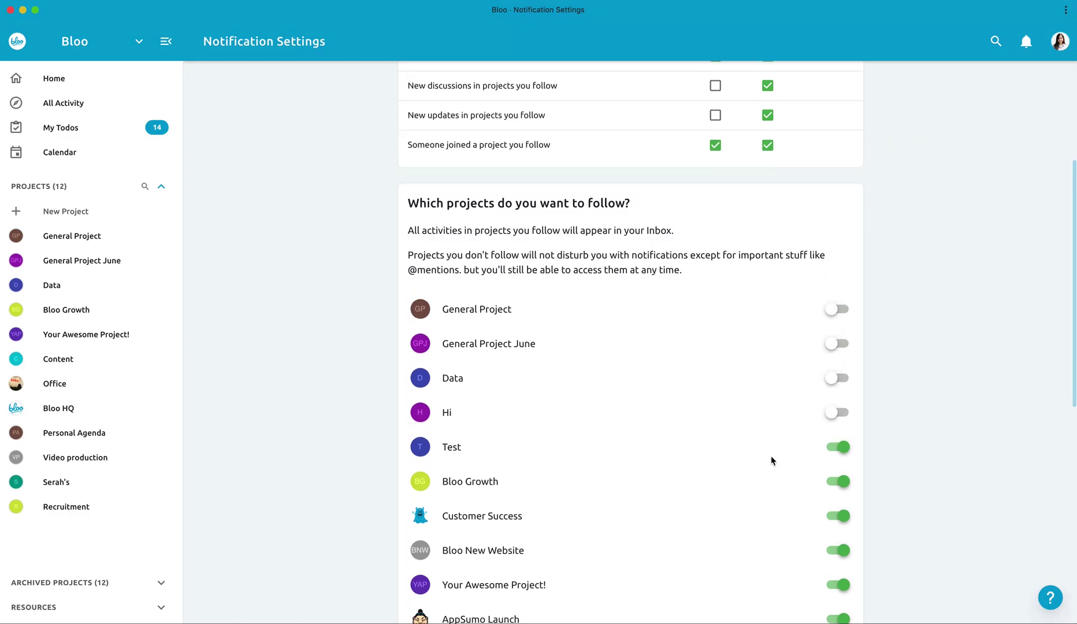
pyautogui.scroll(-2, 771, 459)
pyautogui.click(842, 382)
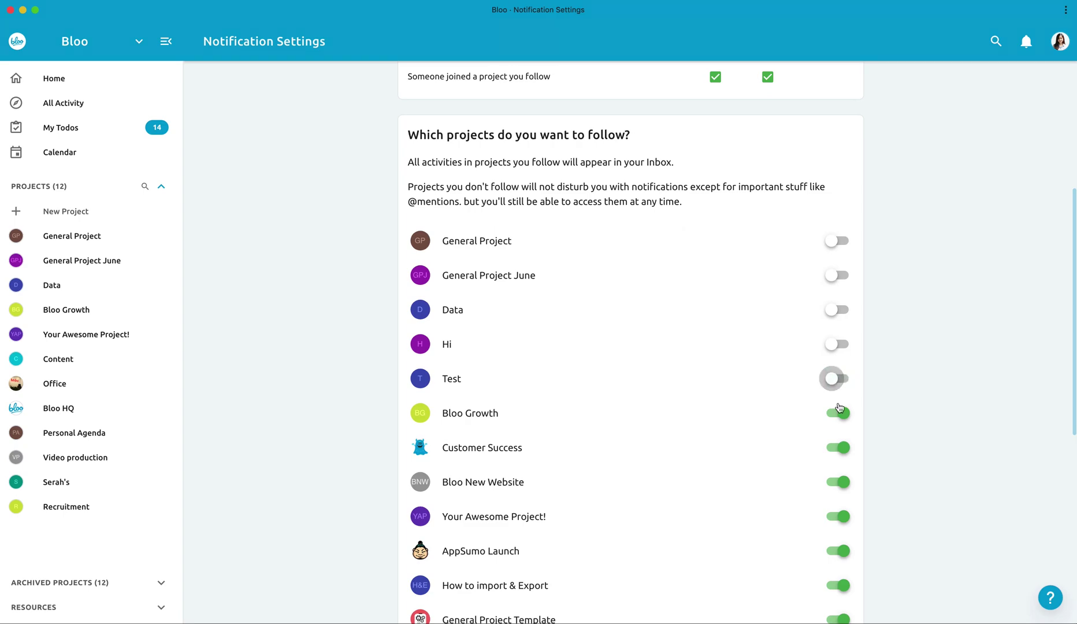
pyautogui.scroll(-1, 841, 487)
pyautogui.click(838, 484)
pyautogui.scroll(-1, 835, 489)
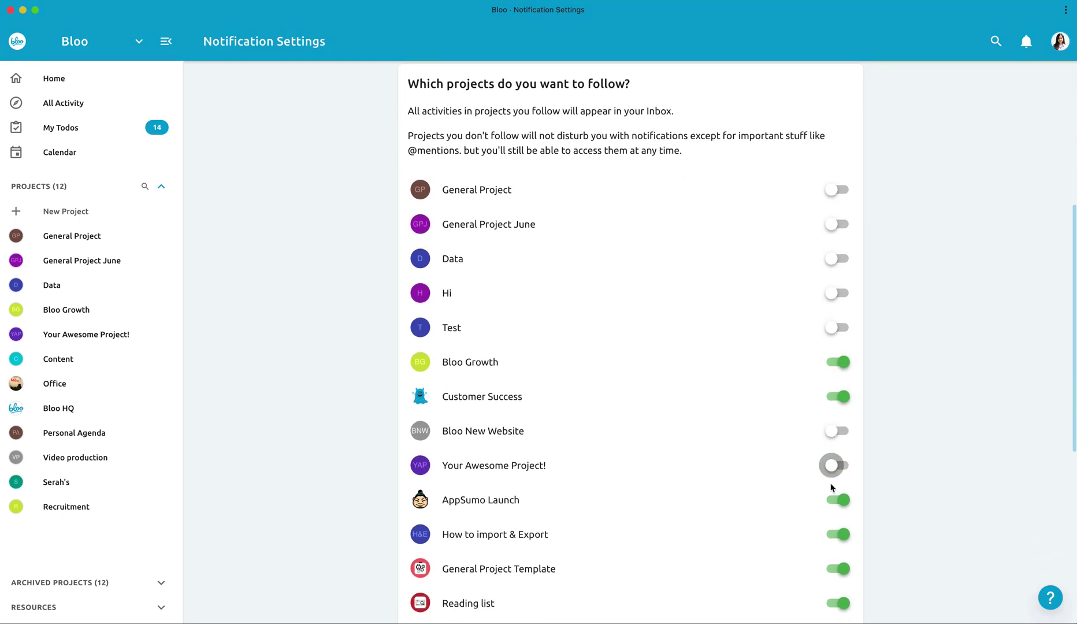
pyautogui.scroll(-3, 831, 487)
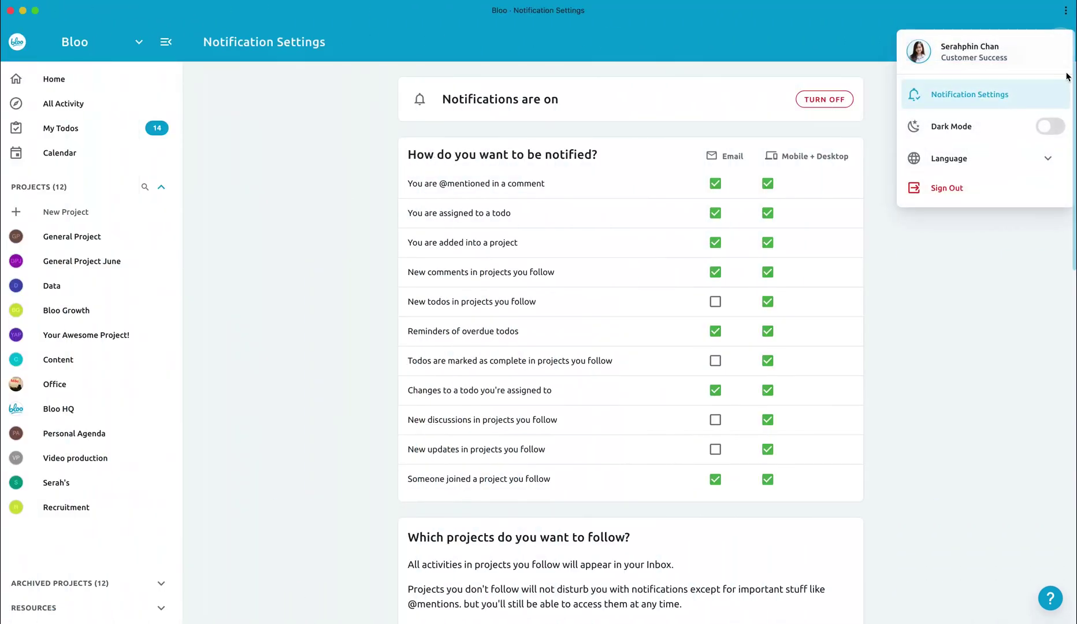
# Switch the interface to Khmer, view Home and All Activity, then restore English.
pyautogui.click(1040, 158)
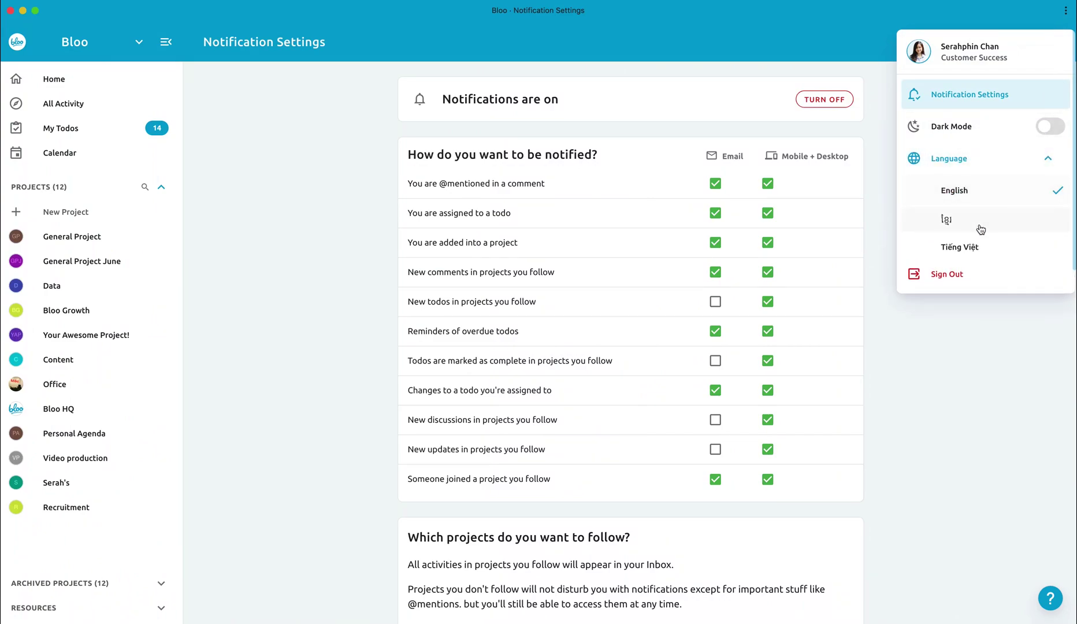
pyautogui.click(980, 233)
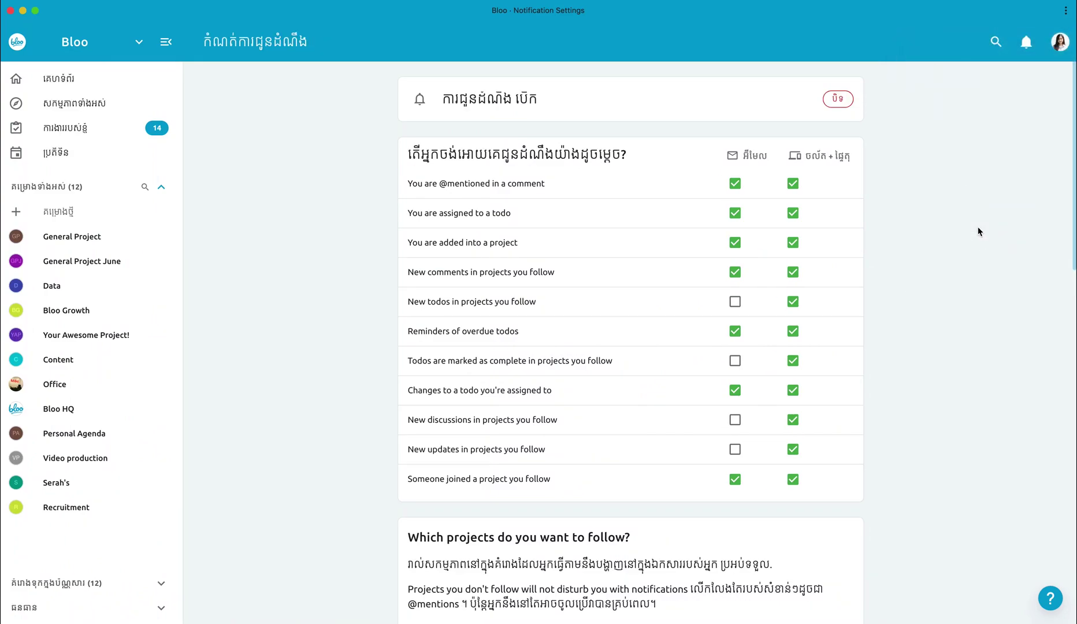
pyautogui.scroll(-3, 764, 250)
pyautogui.scroll(-1, 696, 239)
pyautogui.click(95, 84)
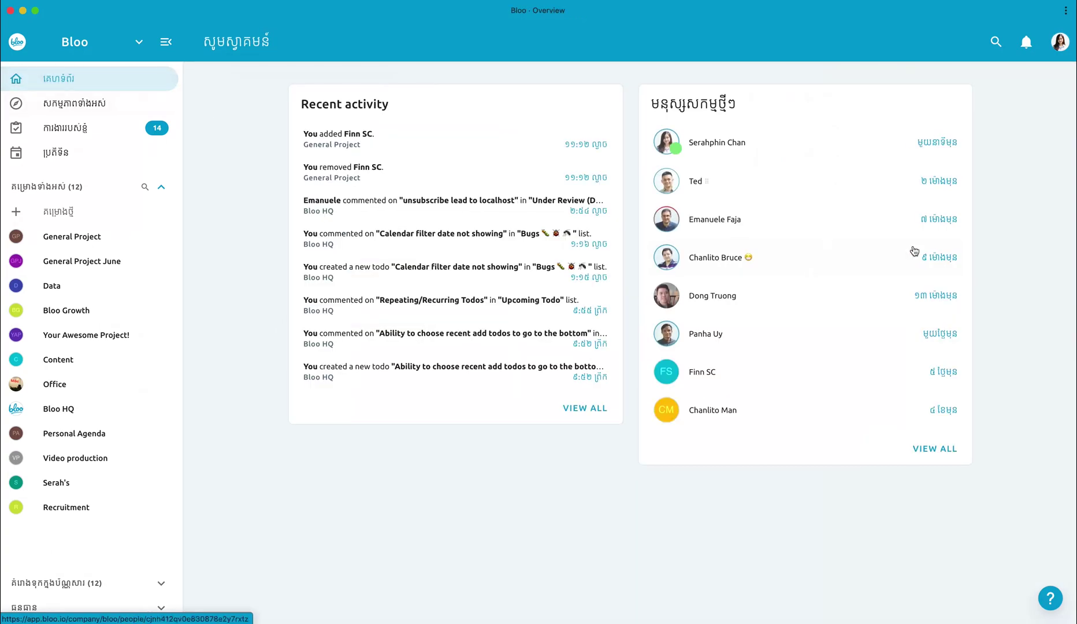
pyautogui.click(56, 115)
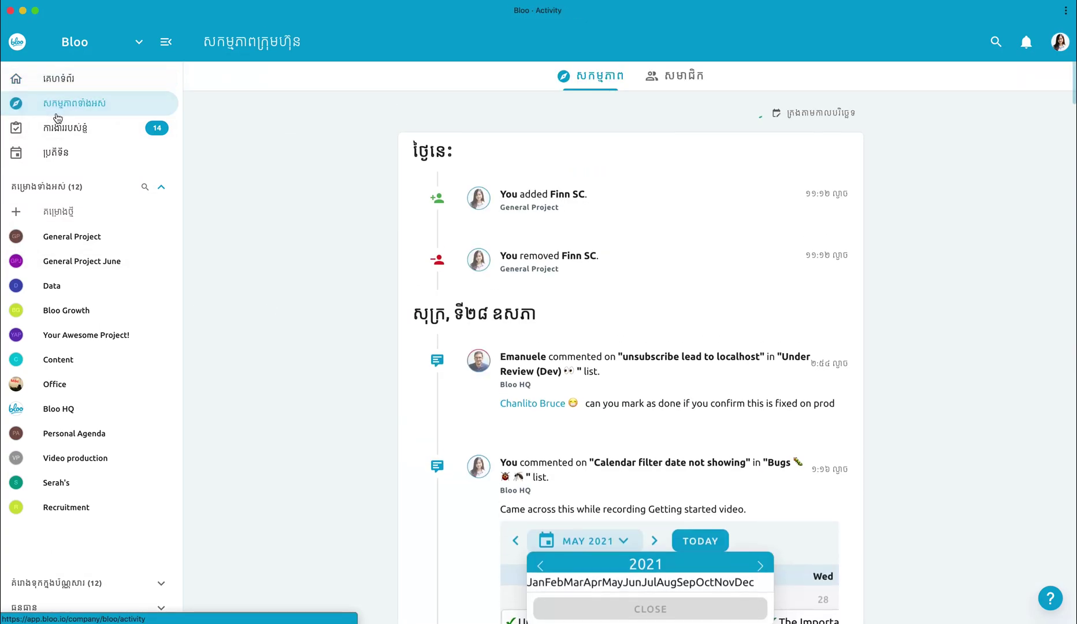
pyautogui.scroll(-5, 600, 321)
pyautogui.scroll(-2, 553, 320)
pyautogui.scroll(5, 620, 319)
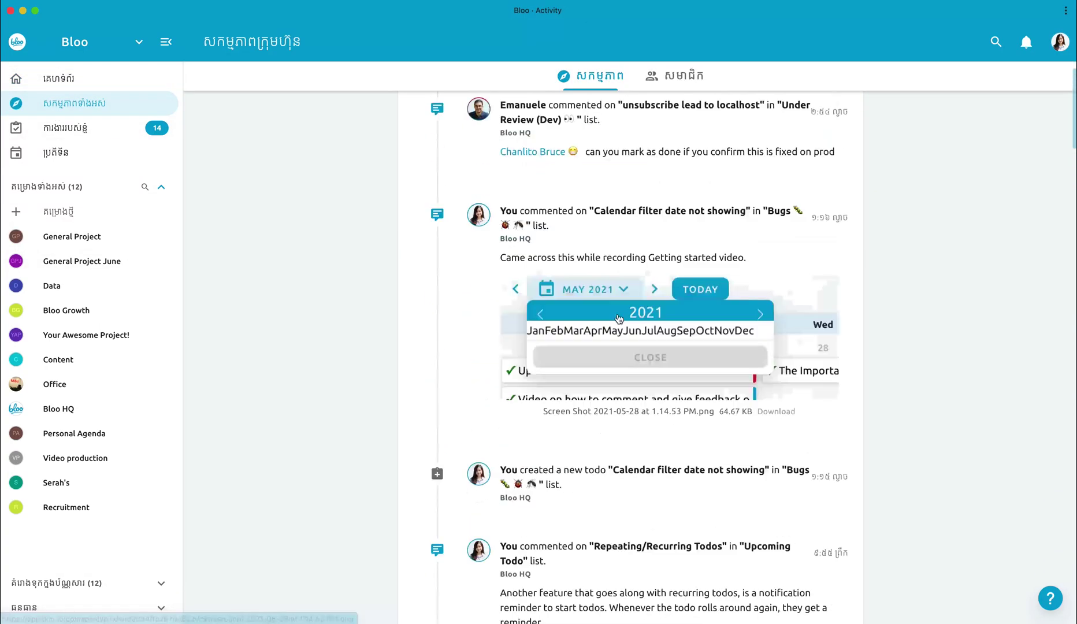
pyautogui.scroll(5, 618, 319)
pyautogui.click(1059, 41)
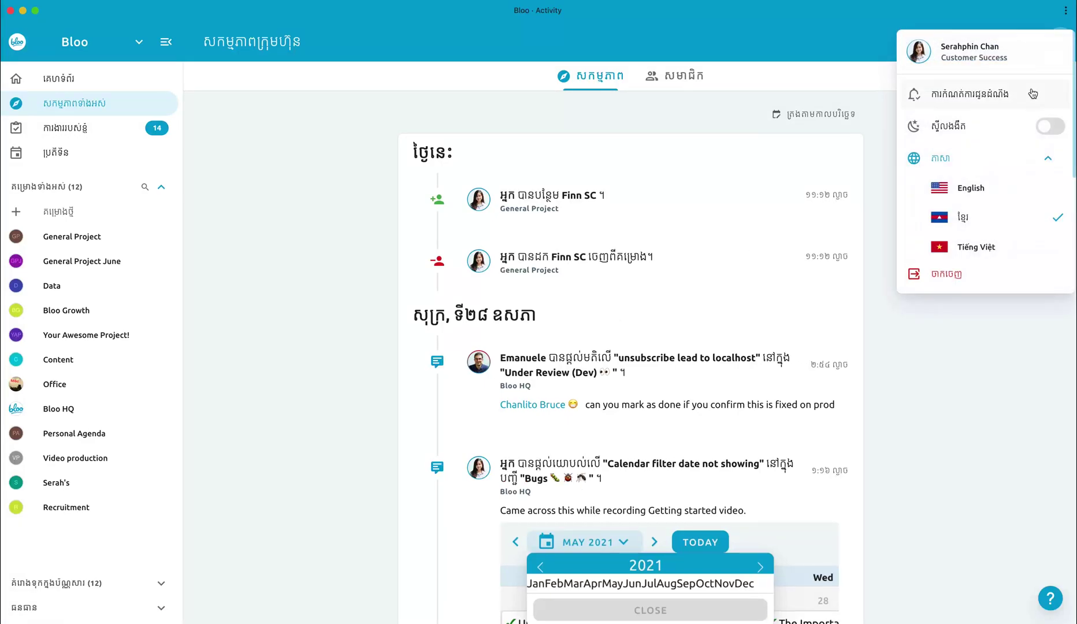
pyautogui.click(1012, 188)
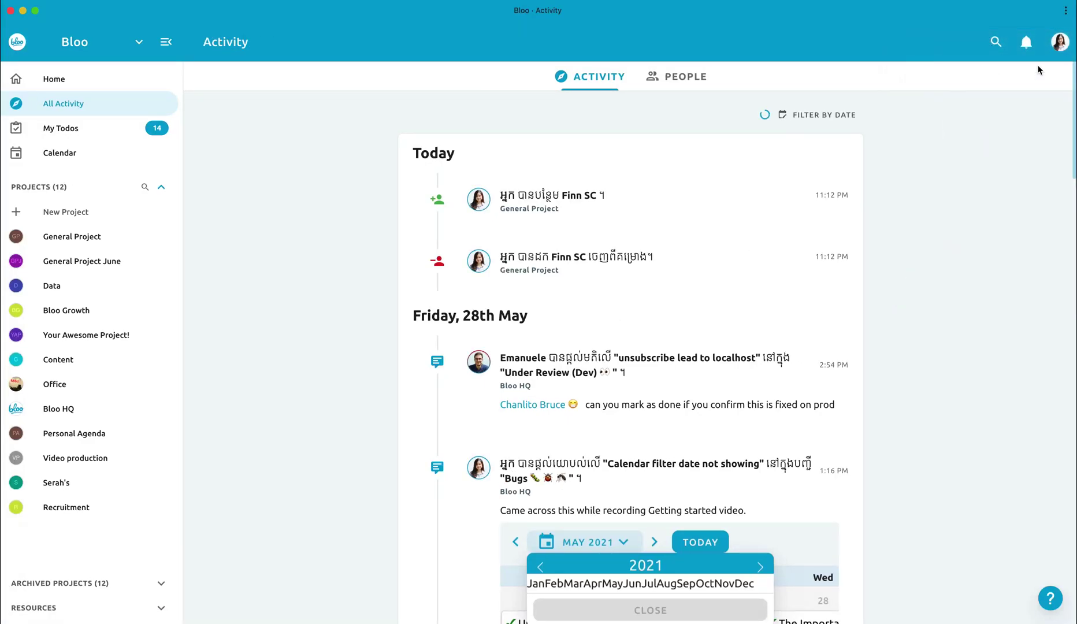
# Enable Dark Mode from the avatar menu, then view All Activity and the May 2021 calendar.
pyautogui.click(1055, 47)
pyautogui.click(1047, 126)
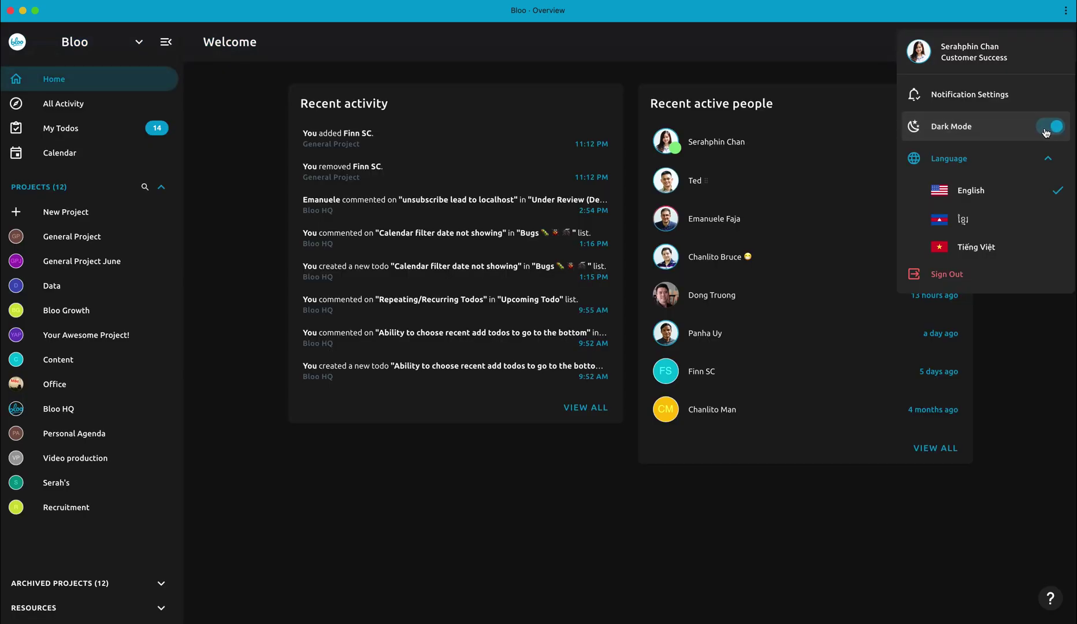
pyautogui.click(139, 115)
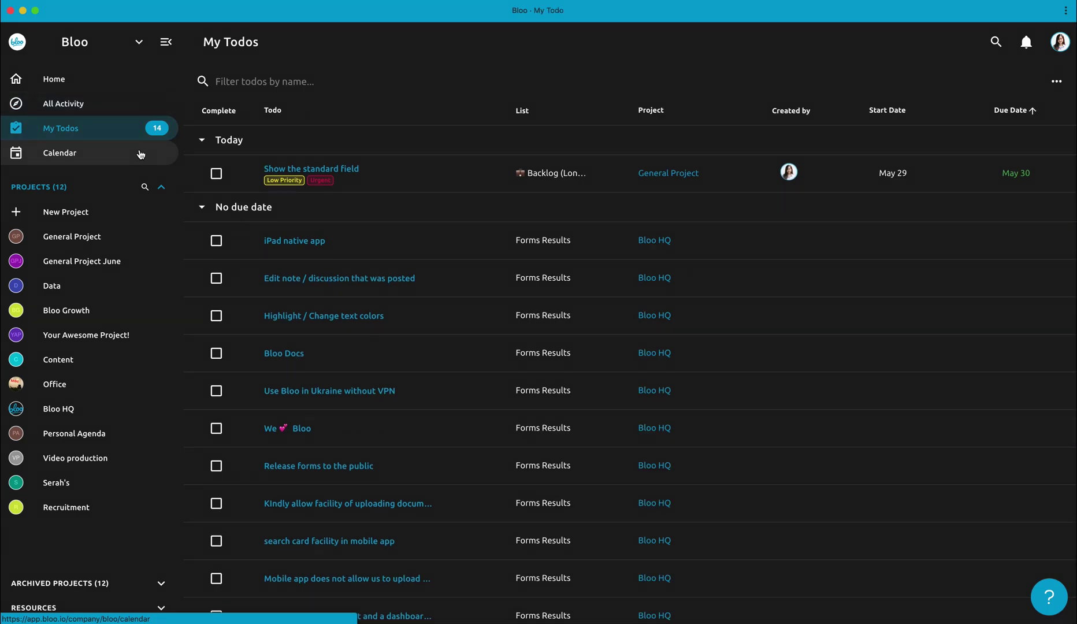
pyautogui.click(140, 154)
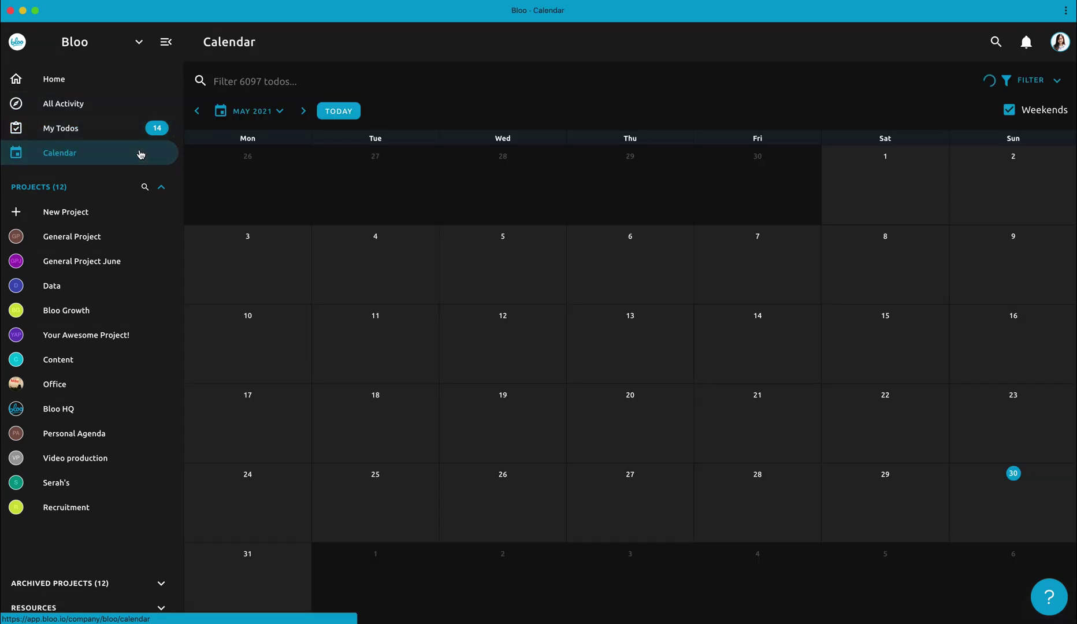